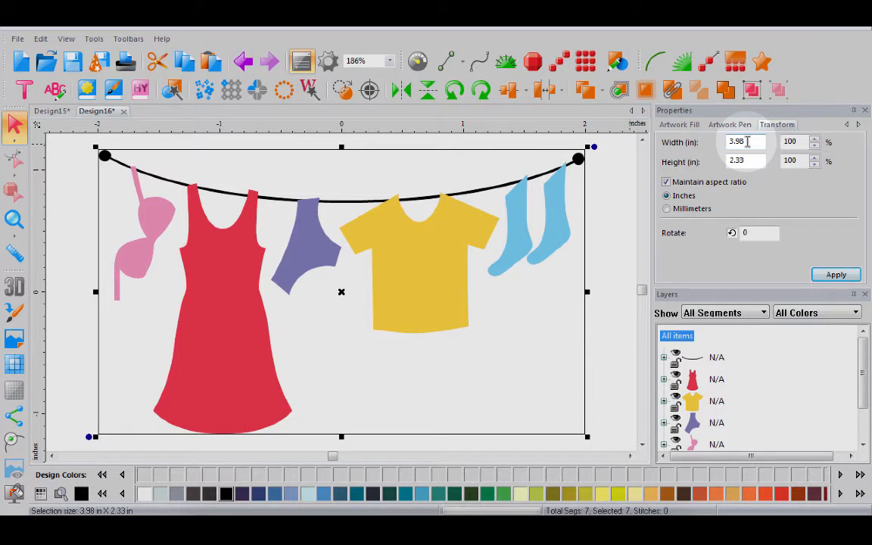
pyautogui.click(24, 90)
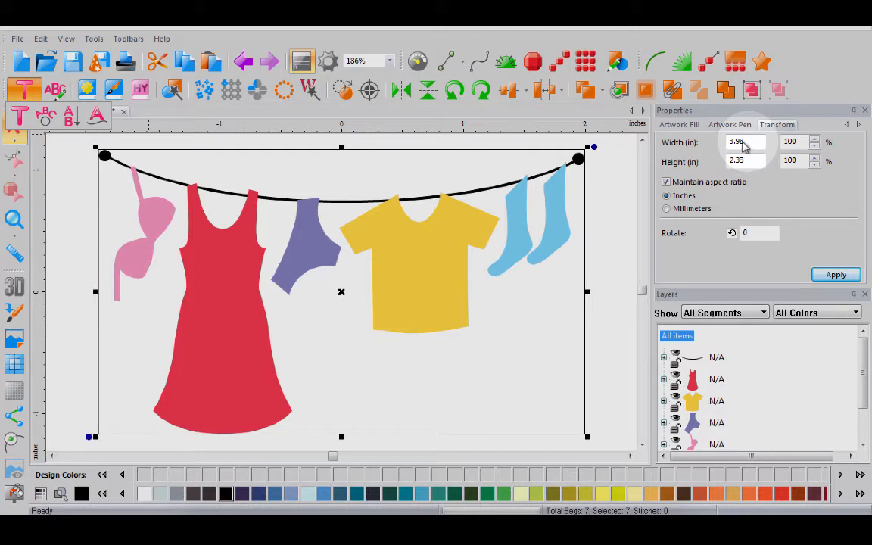
pyautogui.click(21, 61)
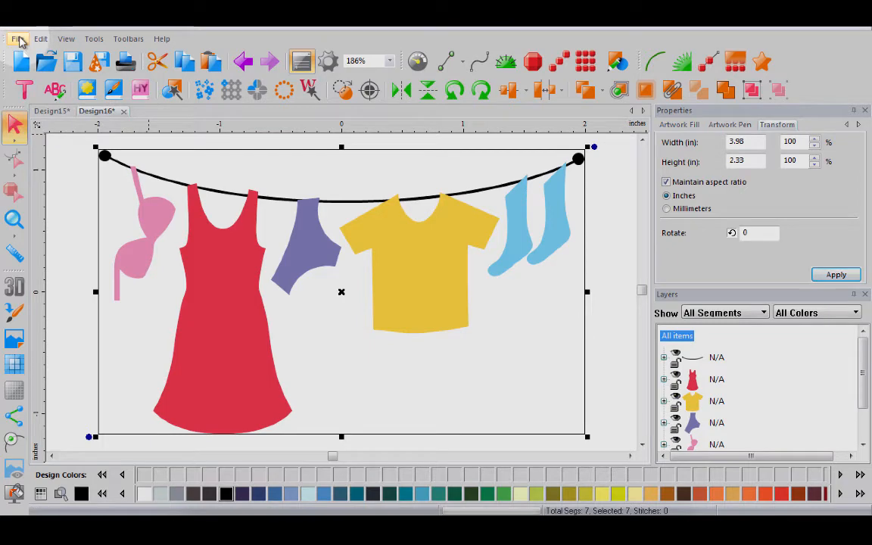
# Start an image export of the laundry design into the Desktop's CNC_Webinar_2016 folder, choosing Png File (*.png) as the format.
pyautogui.click(17, 38)
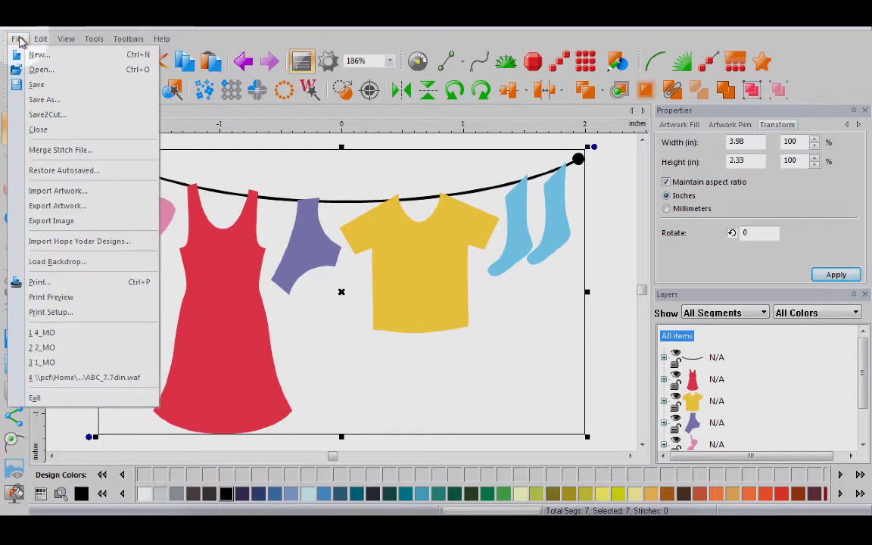
pyautogui.click(76, 228)
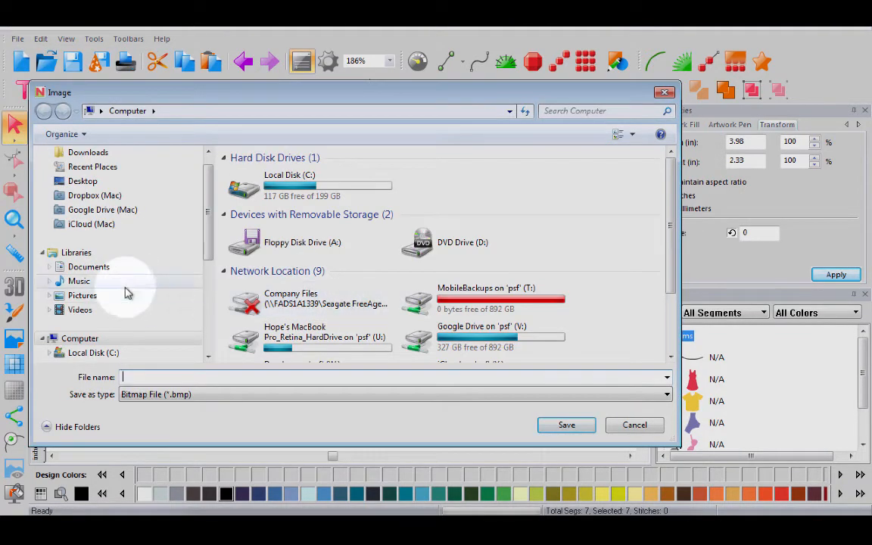
pyautogui.click(79, 181)
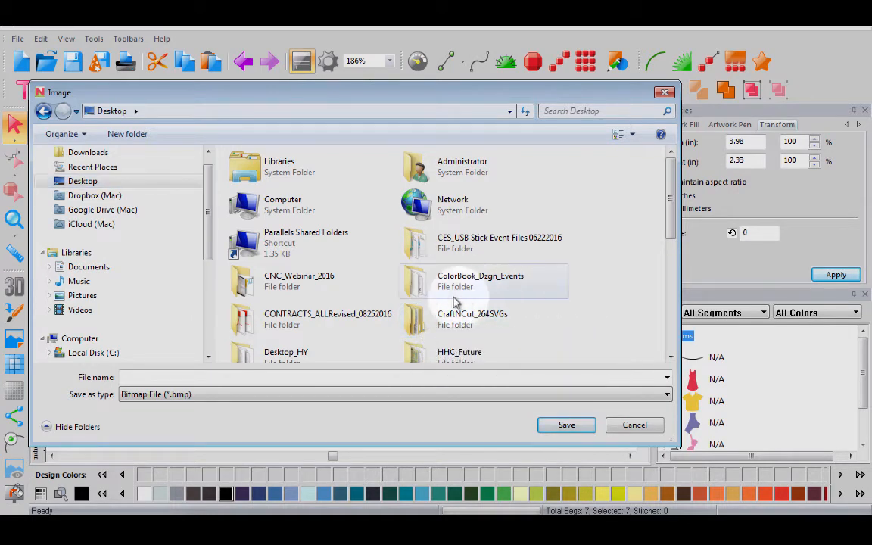
pyautogui.doubleClick(290, 280)
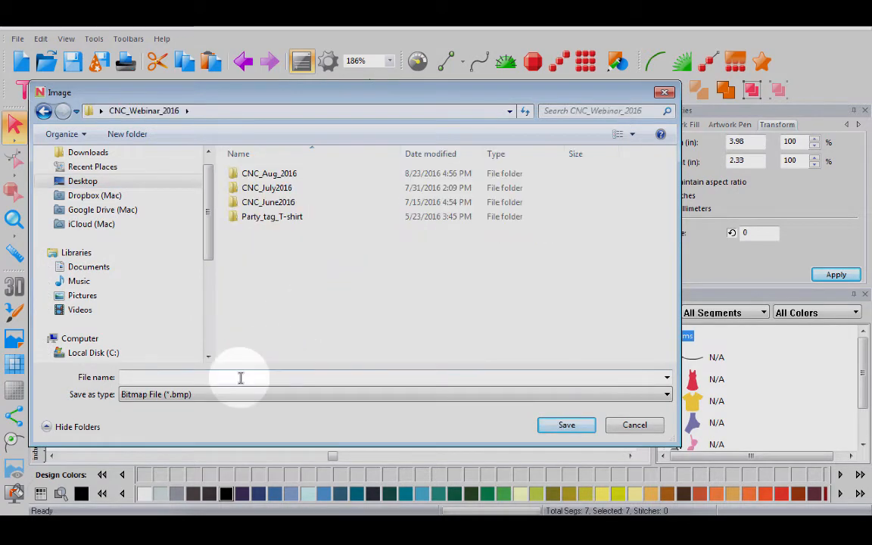
pyautogui.click(667, 395)
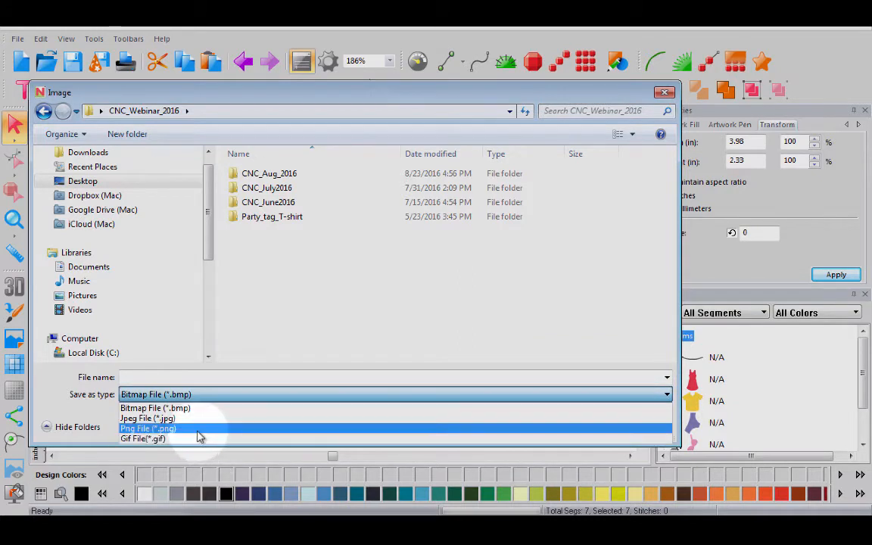
pyautogui.click(197, 429)
# Save the image under the existing file name Laundry and export it with Crop Image enabled.
pyautogui.click(256, 232)
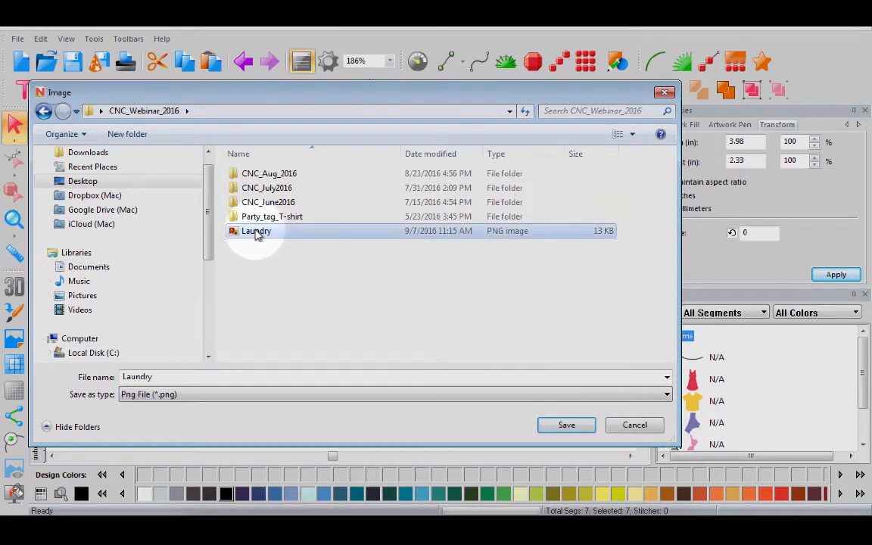
pyautogui.click(557, 426)
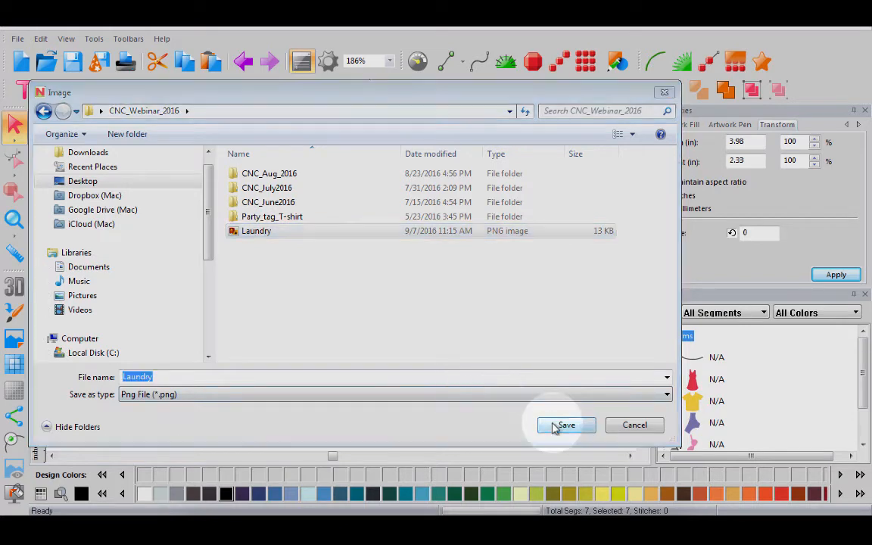
pyautogui.click(474, 277)
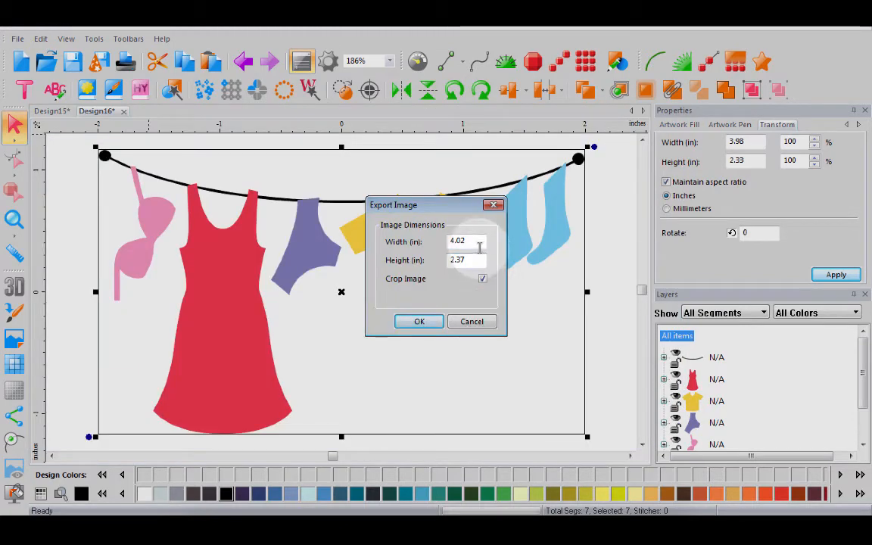
pyautogui.click(421, 322)
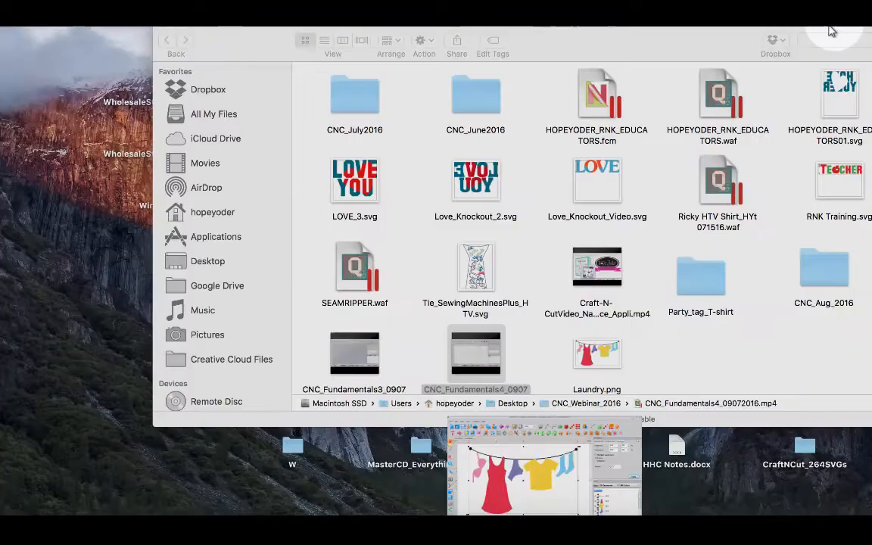
# Open the exported Laundry.png in Preview, view its print settings, and switch back to the Craft-N-Cut design.
pyautogui.doubleClick(598, 356)
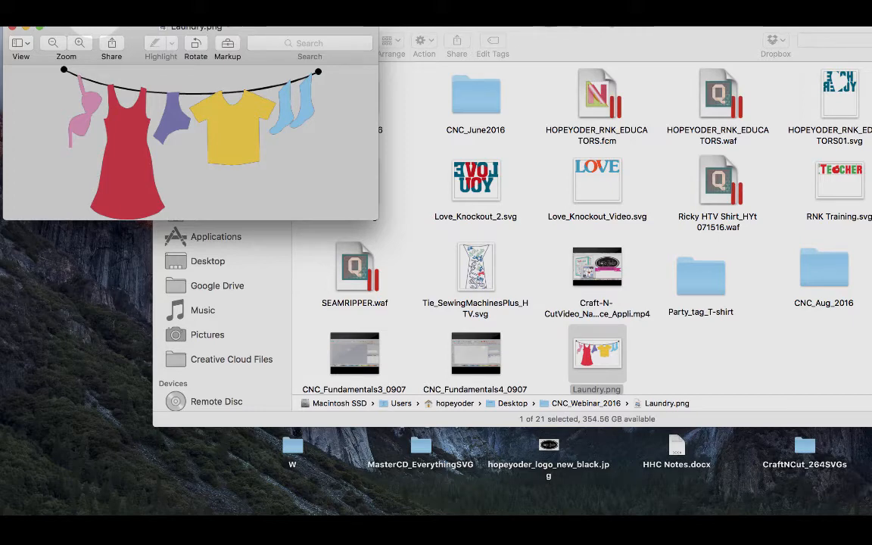
pyautogui.click(94, 11)
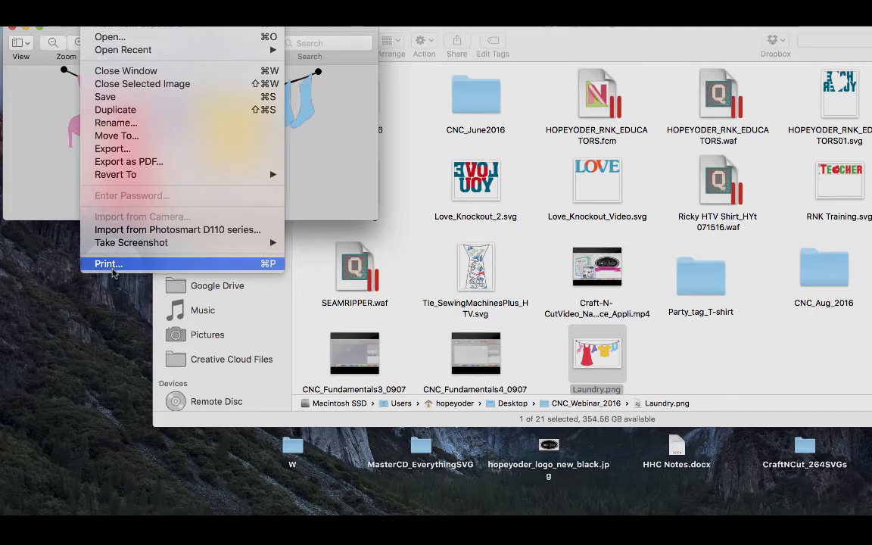
pyautogui.click(394, 227)
pyautogui.press('super+p')
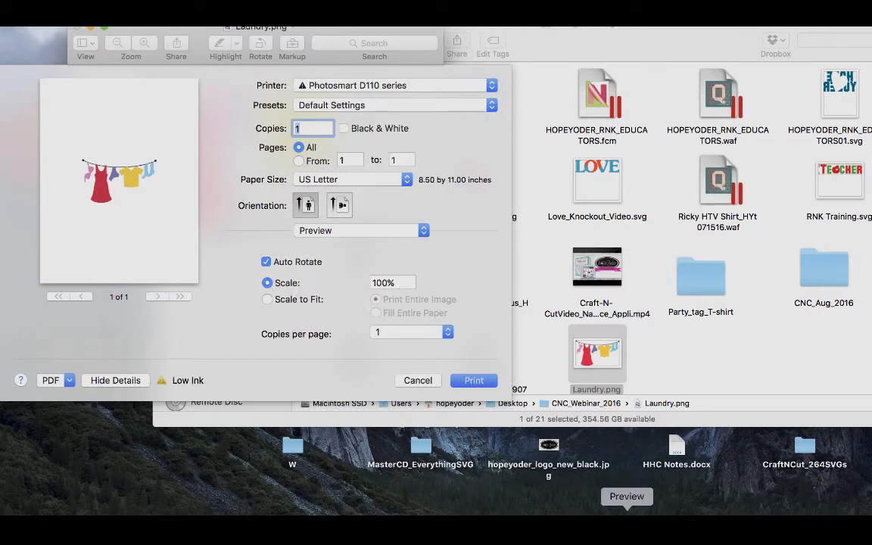
pyautogui.click(560, 527)
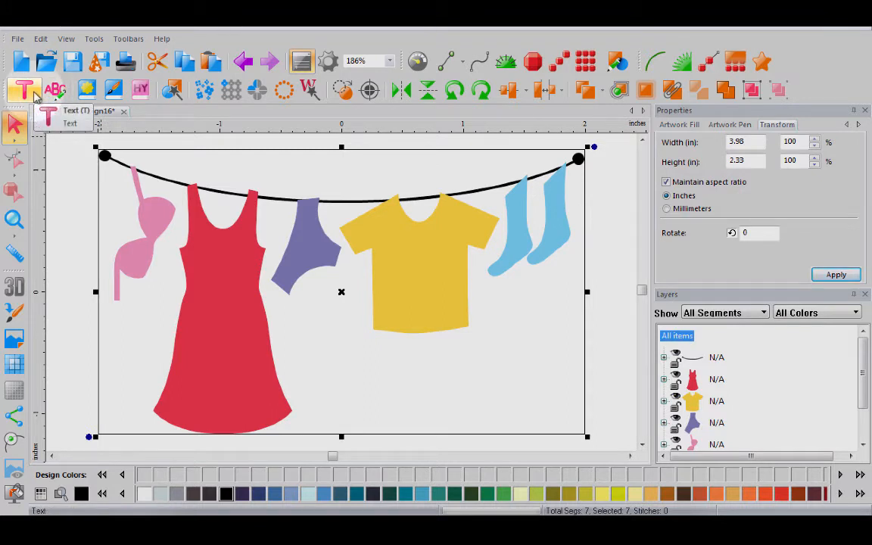
# Hide and reshow the yellow T-shirt, and copy it into a new blank design.
pyautogui.click(681, 405)
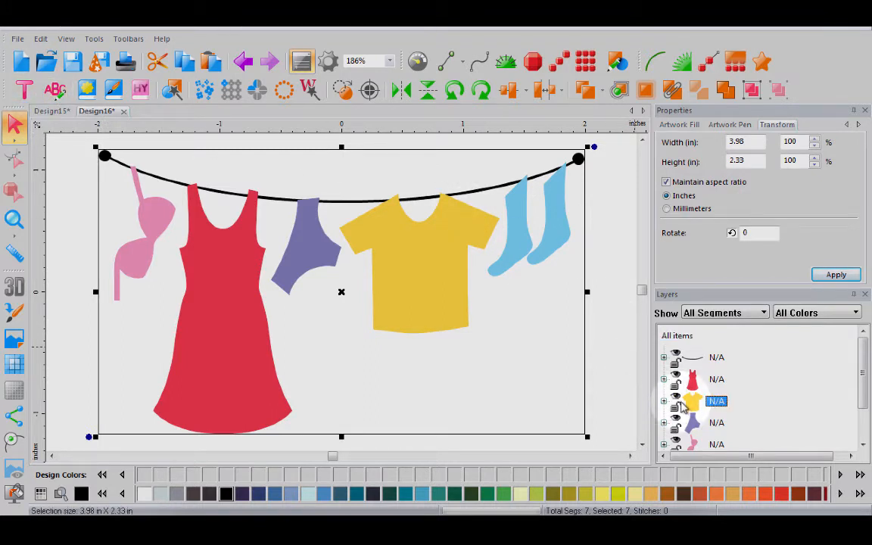
pyautogui.click(678, 400)
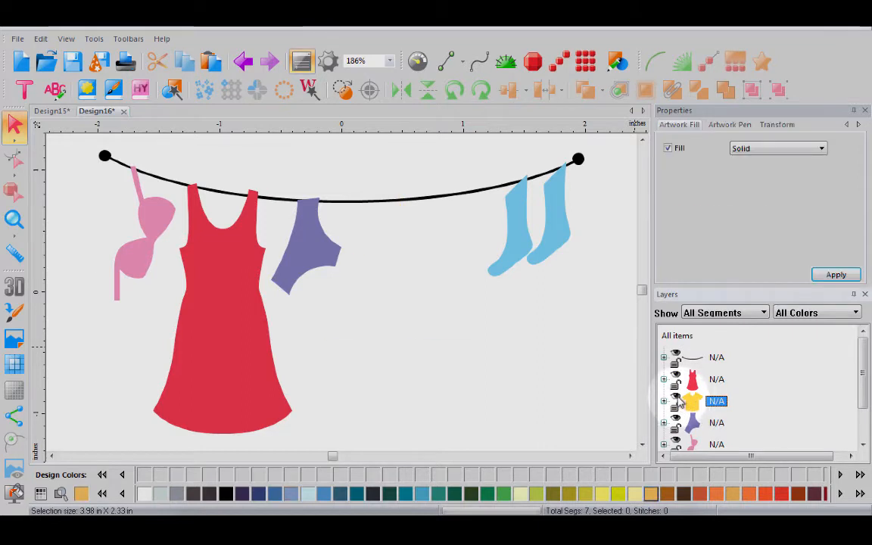
pyautogui.click(677, 401)
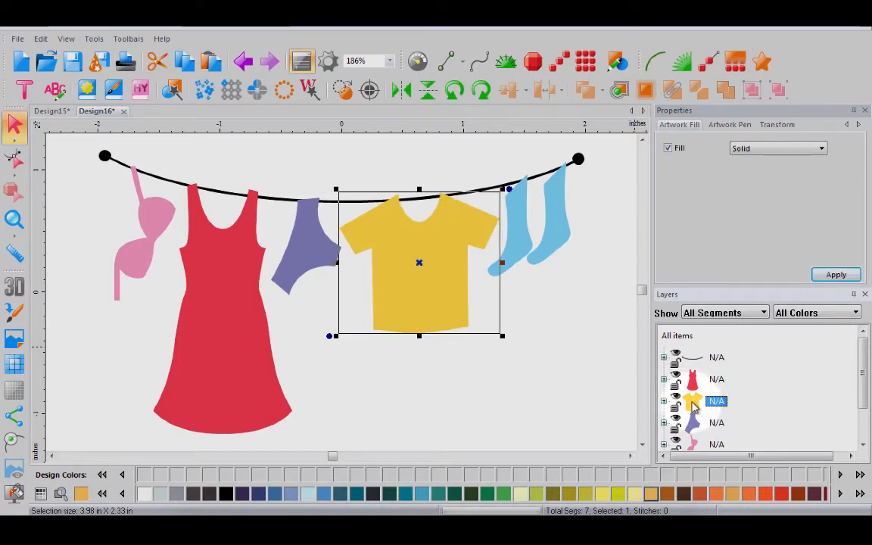
pyautogui.click(20, 62)
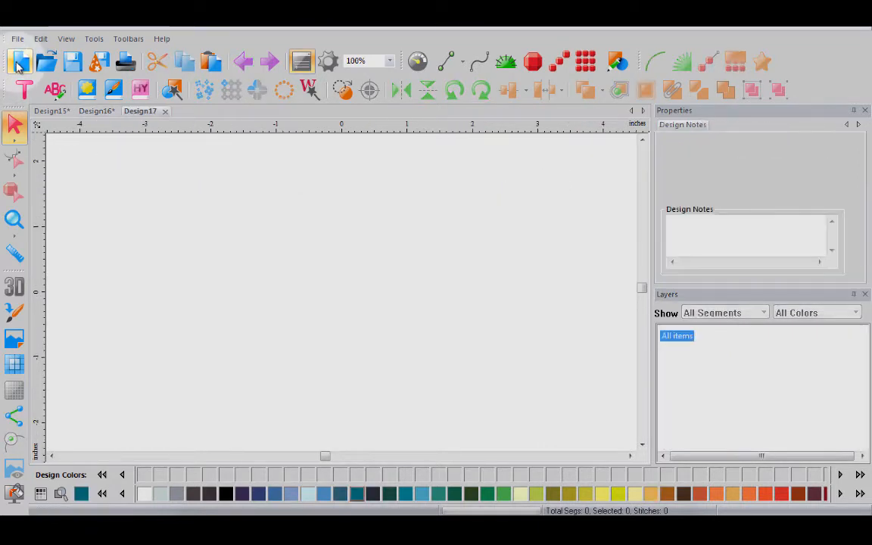
pyautogui.hotkey('ctrl', 'v')
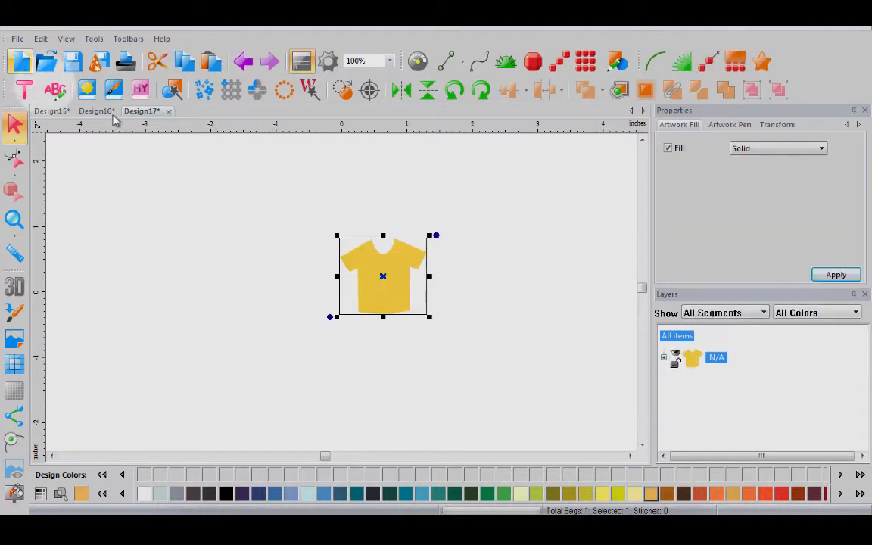
# Resize the pasted T-shirt to a width of 4 inches while maintaining its aspect ratio.
pyautogui.click(778, 126)
pyautogui.moveTo(756, 143); pyautogui.dragTo(687, 148)
pyautogui.write('4')
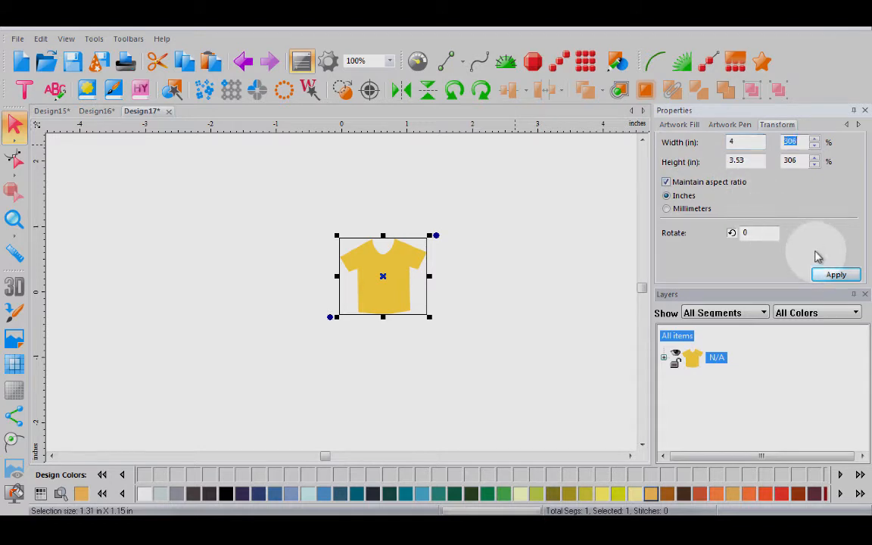
pyautogui.click(831, 274)
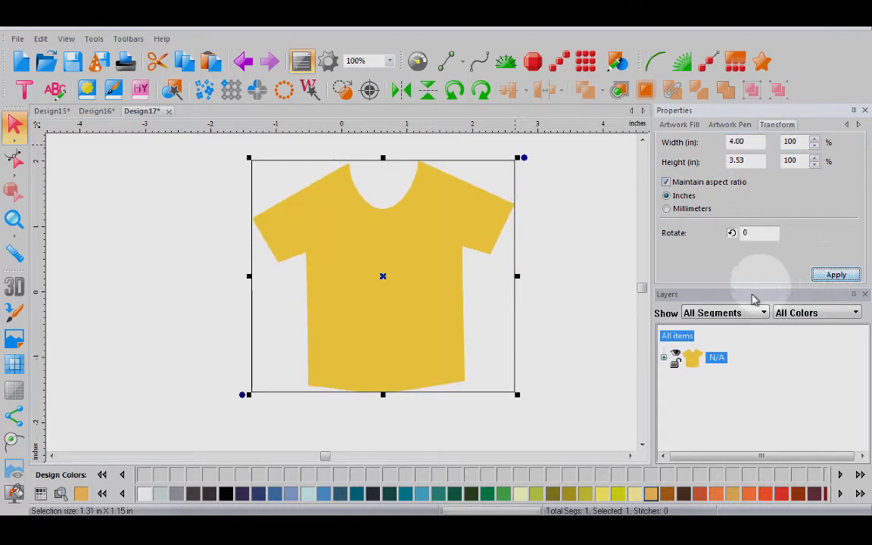
# Remove the T-shirt's solid fill and recolor its outline dark brown, Craft-N-Cut 739 Cleveland.
pyautogui.click(674, 125)
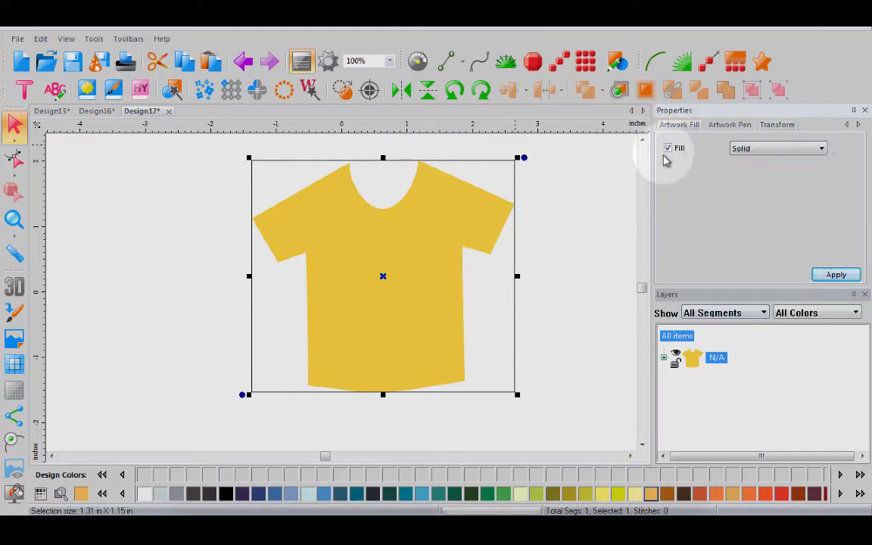
pyautogui.click(668, 149)
pyautogui.click(827, 275)
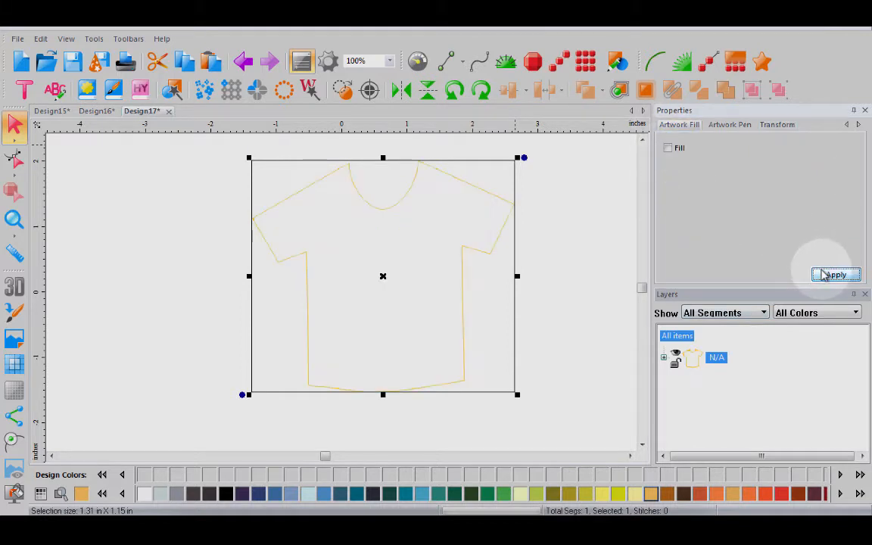
pyautogui.click(685, 494)
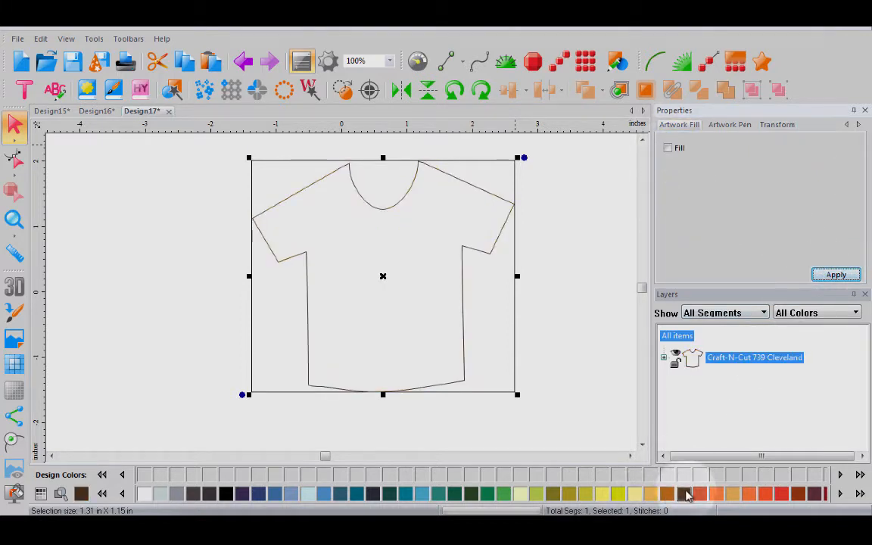
# Apply a solid fill to the brown T-shirt and remove it again, leaving only the outline.
pyautogui.click(673, 148)
pyautogui.click(825, 274)
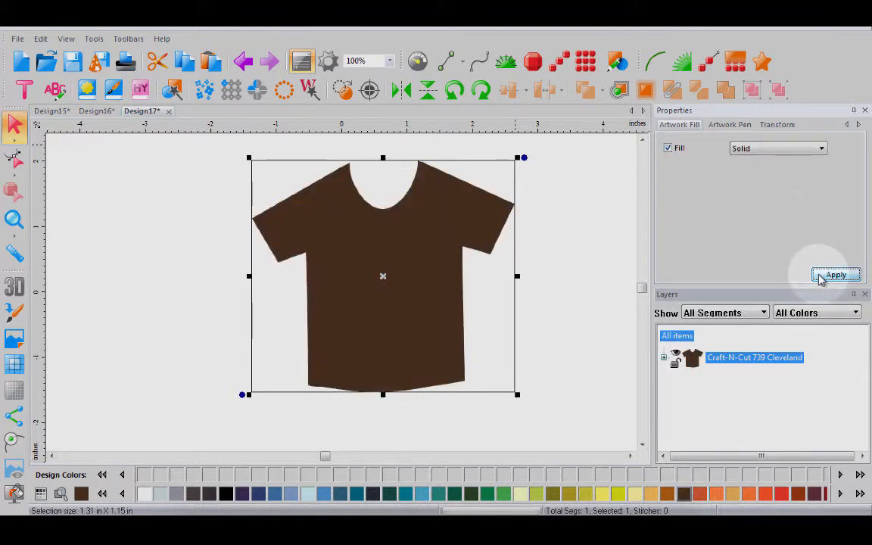
pyautogui.click(667, 149)
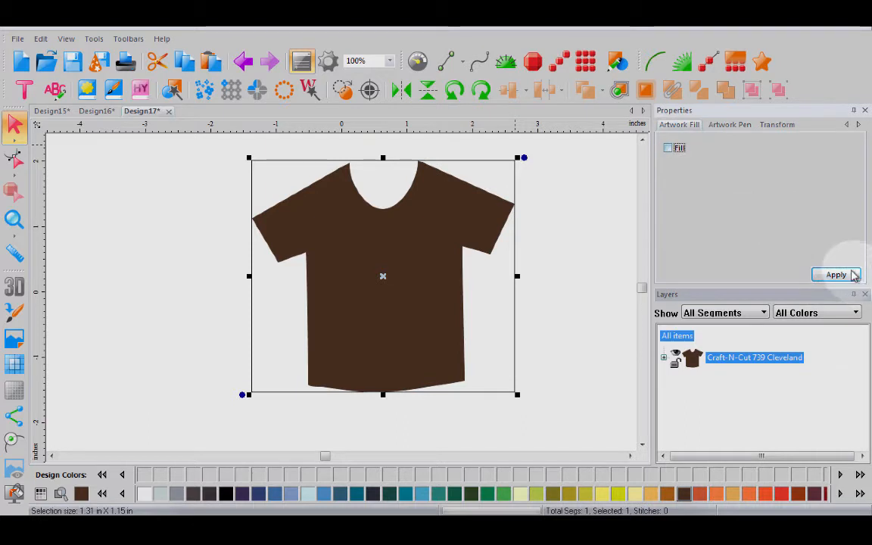
pyautogui.click(852, 275)
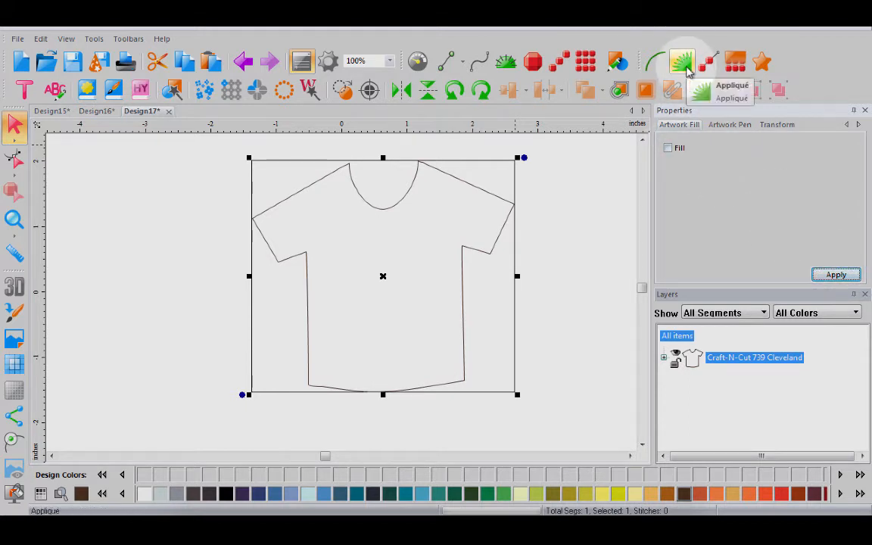
# Duplicate the T-shirt outline, recolor the copy to Craft-N-Cut 512 Primrose Jasmine, and collapse both layer groups.
pyautogui.click(709, 356)
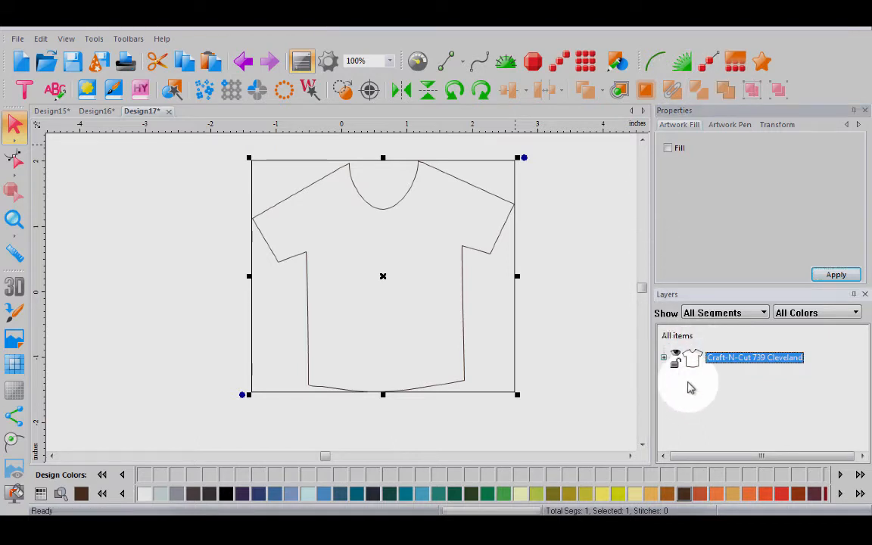
pyautogui.hotkey('ctrl', 'd')
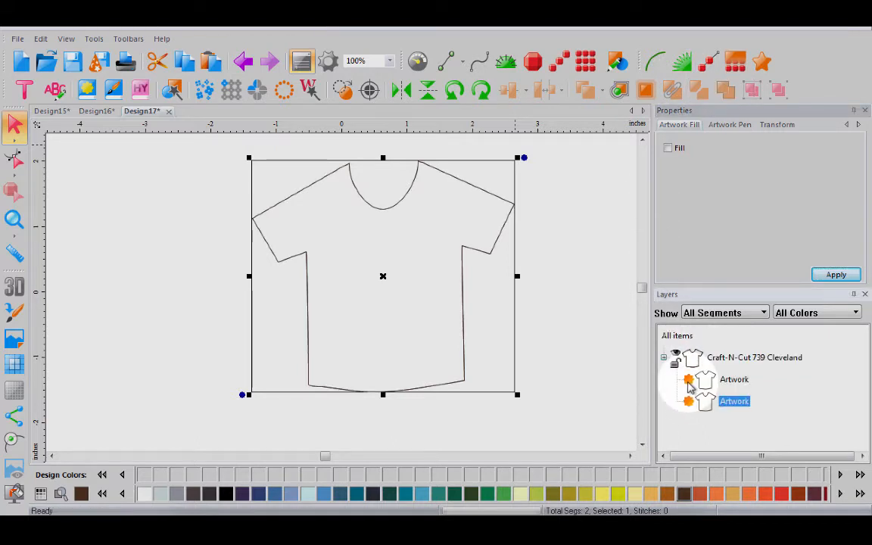
pyautogui.click(717, 493)
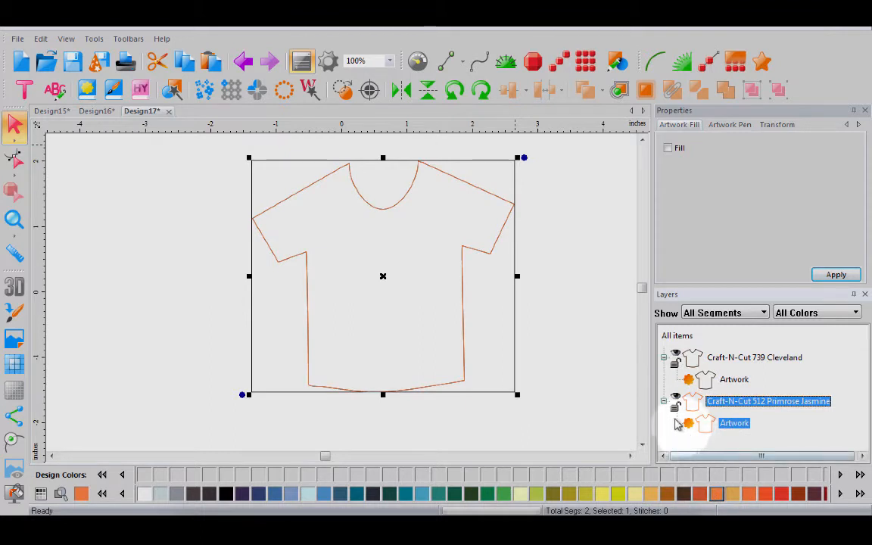
pyautogui.click(664, 401)
pyautogui.click(665, 358)
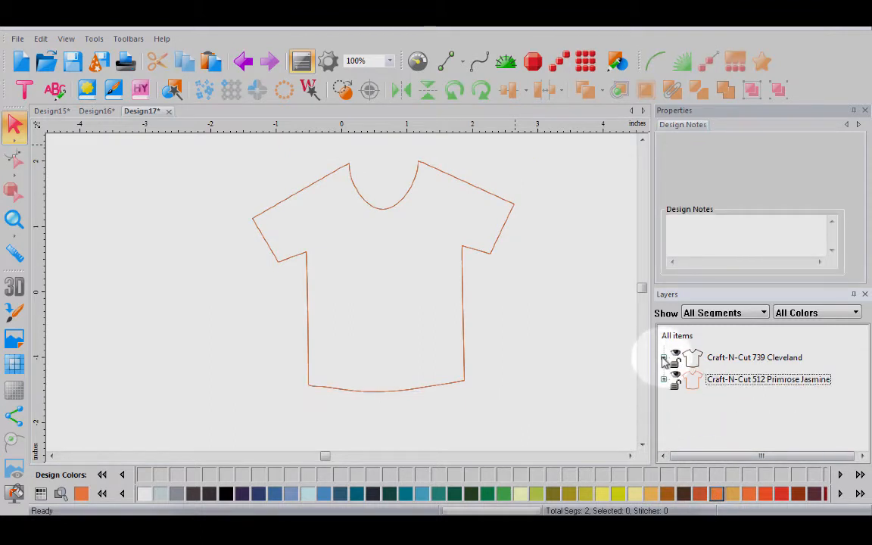
# Convert the brown Cleveland T-shirt outline to an appliqué with the Blanket type and a 3 mm appliqué width.
pyautogui.click(726, 361)
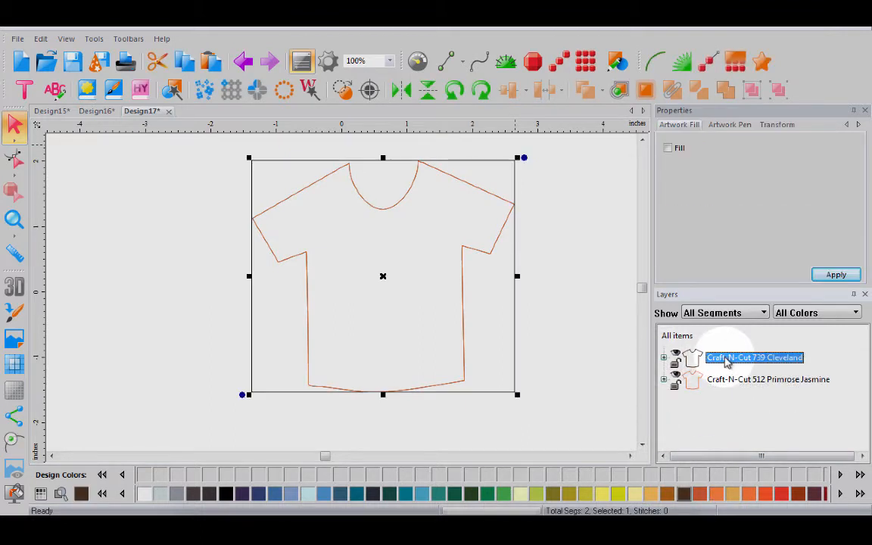
pyautogui.click(684, 67)
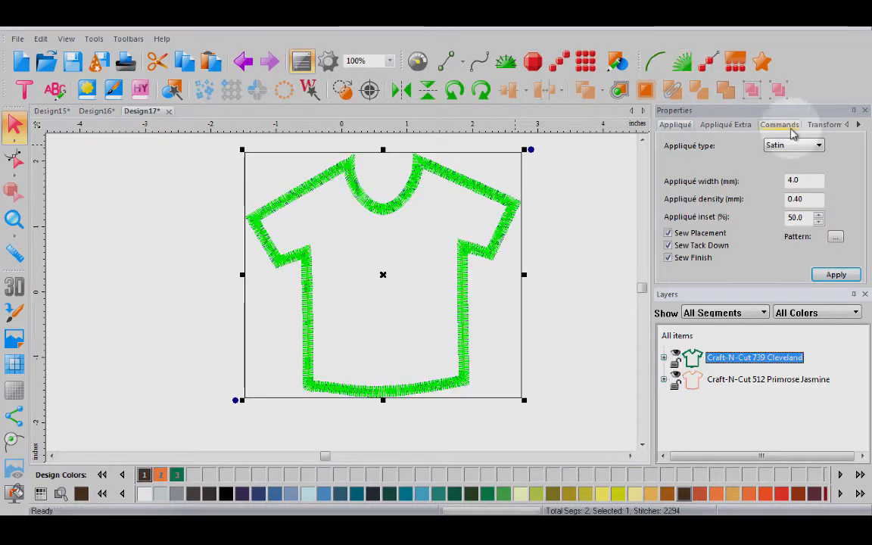
pyautogui.click(818, 146)
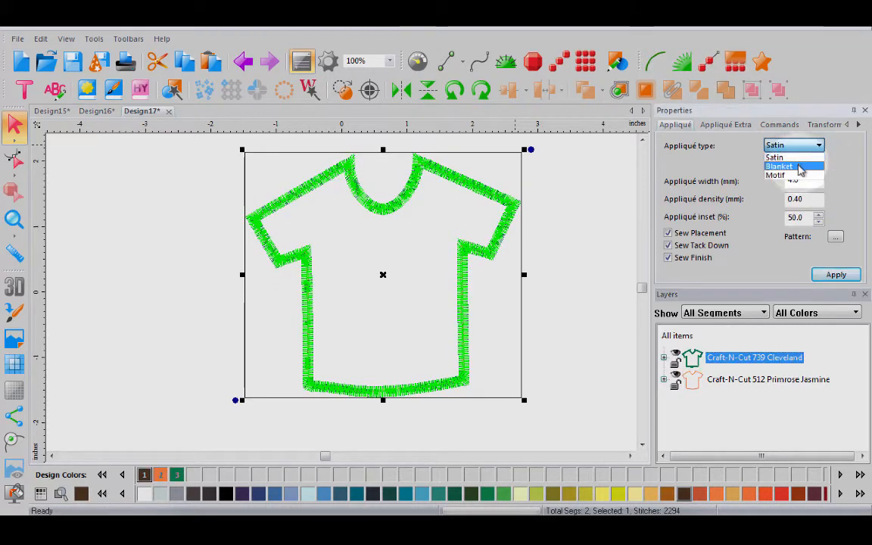
pyautogui.click(799, 168)
pyautogui.moveTo(800, 179); pyautogui.dragTo(771, 180)
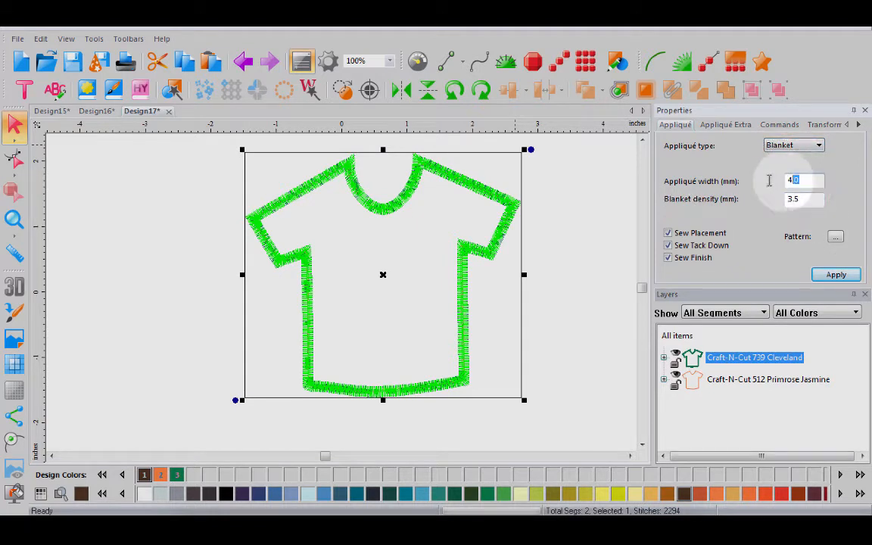
pyautogui.write('3')
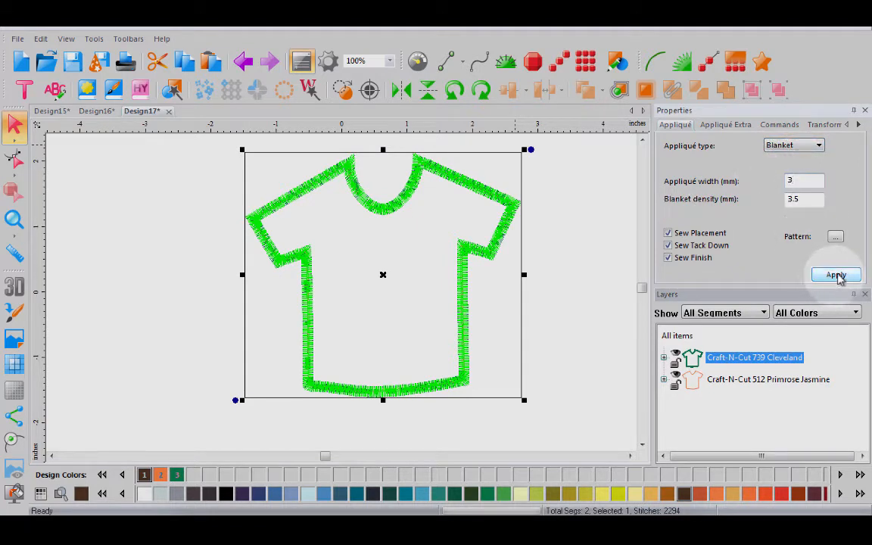
pyautogui.click(837, 274)
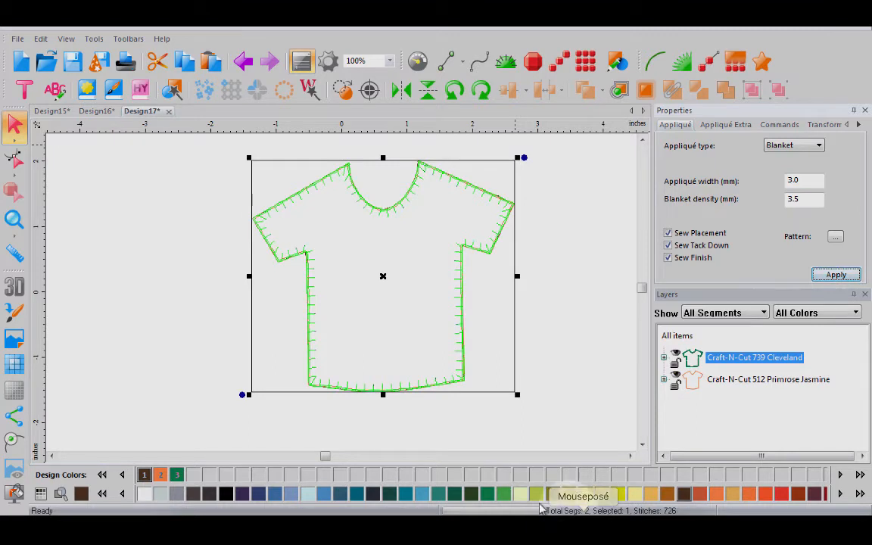
# Recolor the appliqué's third color to Craft-N-Cut 370 Mint Julep and collapse the appliqué's layer group.
pyautogui.rightClick(461, 495)
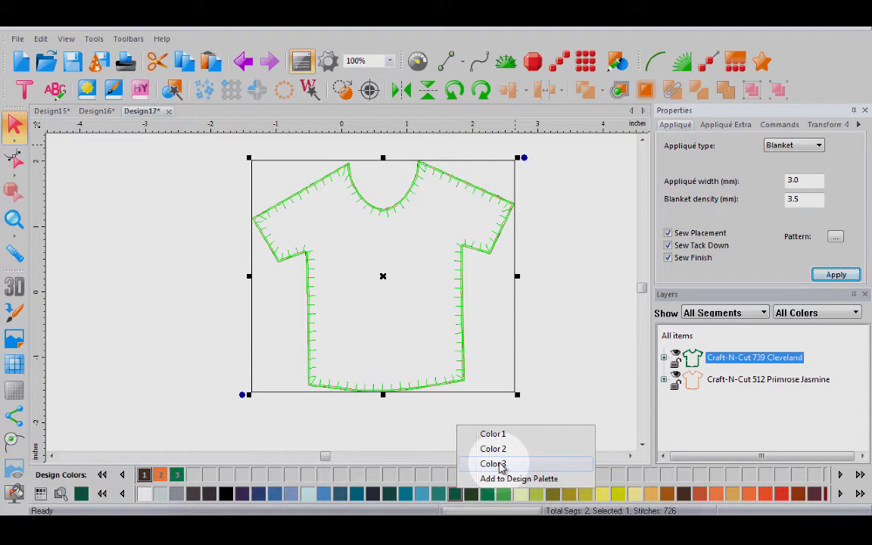
pyautogui.click(497, 465)
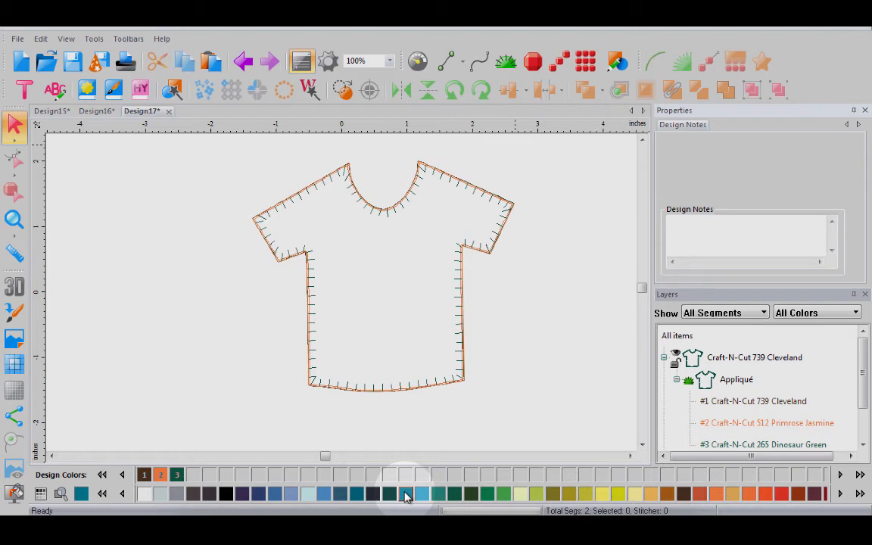
pyautogui.click(664, 357)
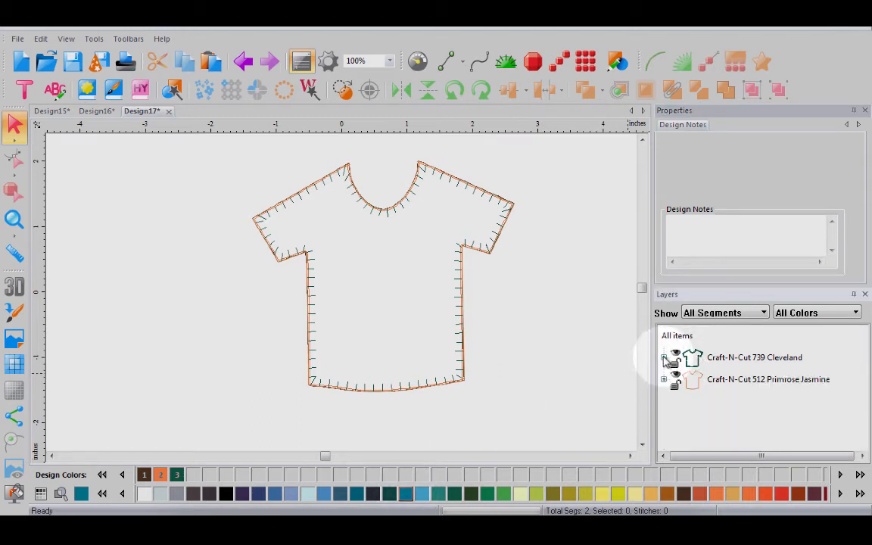
pyautogui.click(664, 358)
pyautogui.click(716, 444)
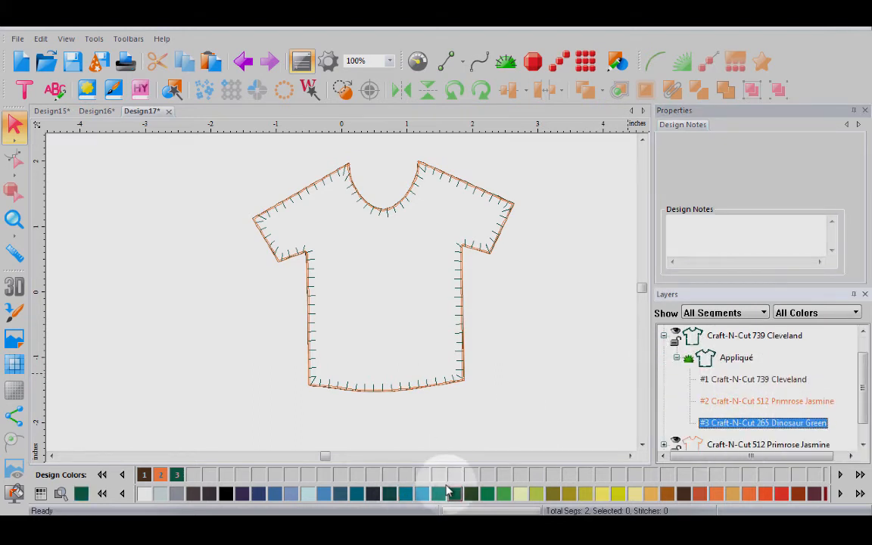
pyautogui.click(422, 494)
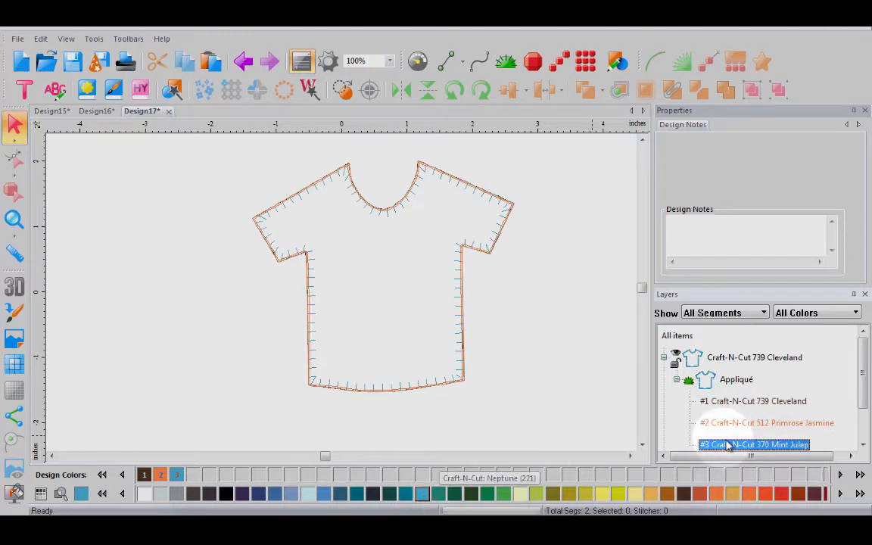
pyautogui.click(664, 358)
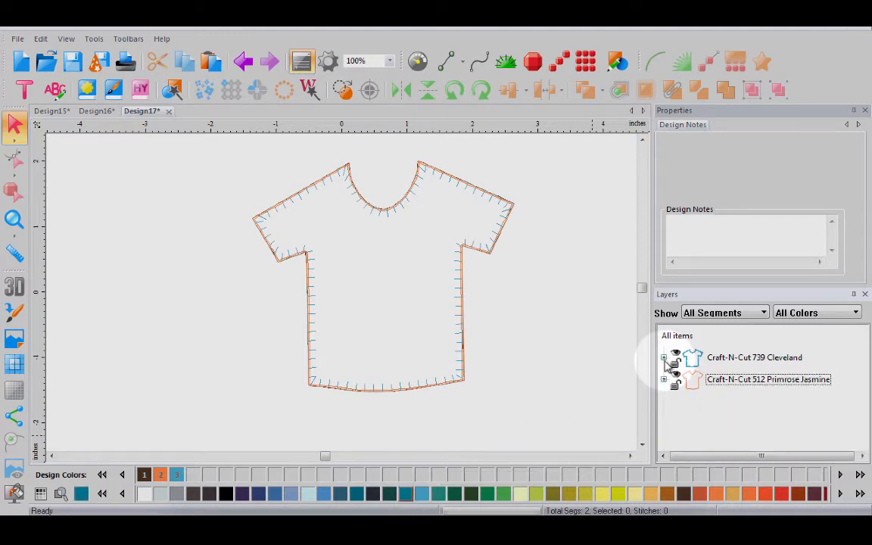
# Generate a Cut Preview of the appliqué T-shirt and select the filled cut shape to examine its size.
pyautogui.click(712, 360)
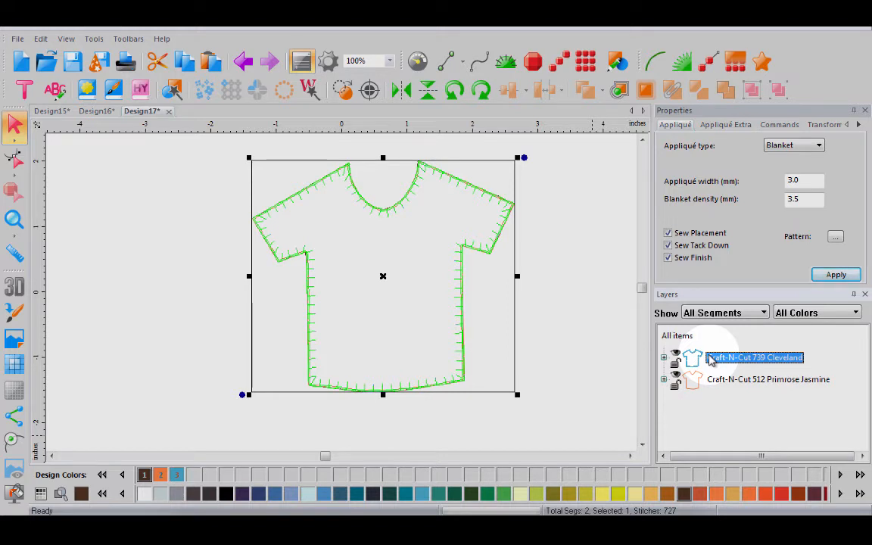
pyautogui.click(346, 101)
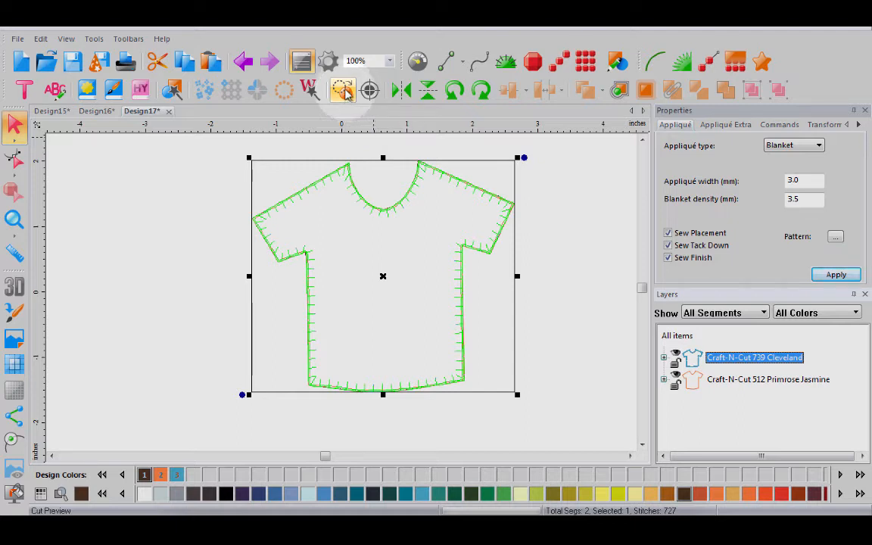
pyautogui.click(345, 90)
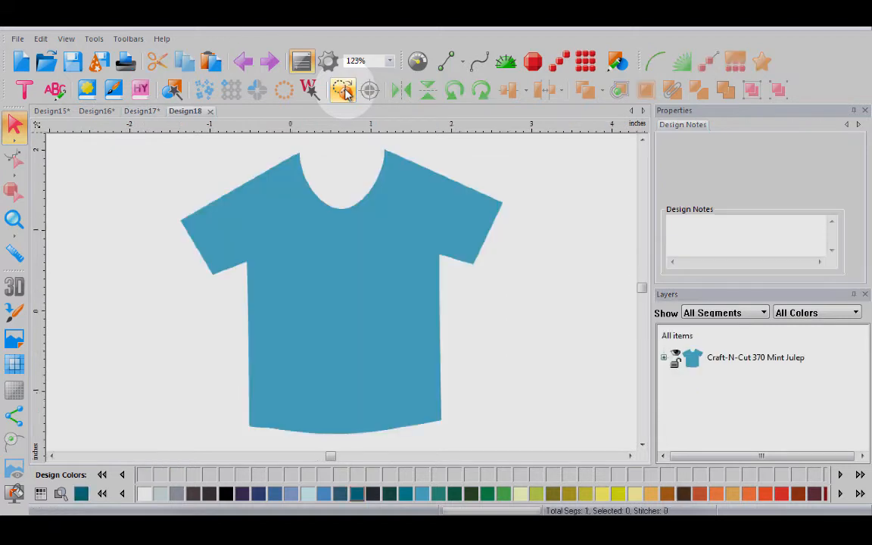
pyautogui.click(730, 362)
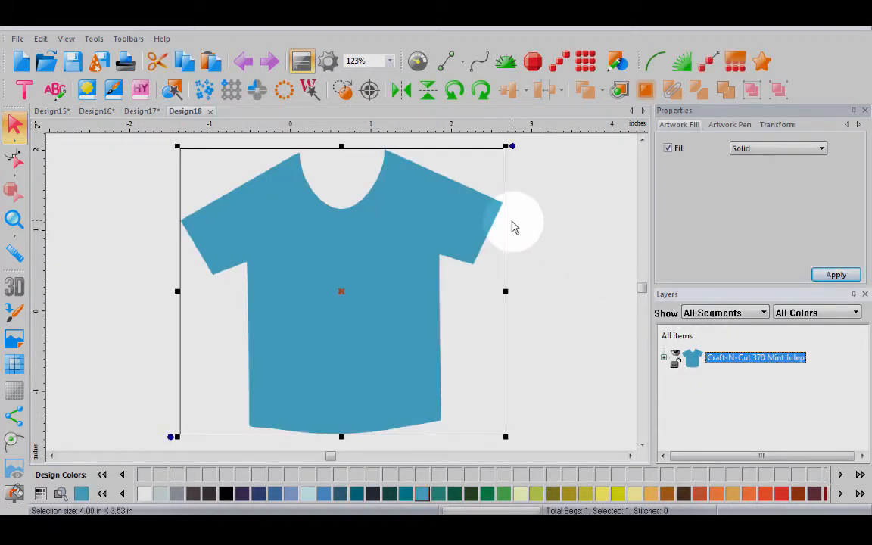
# Return to Design17 and display the appliqué T-shirt's width and height in millimeters.
pyautogui.click(144, 112)
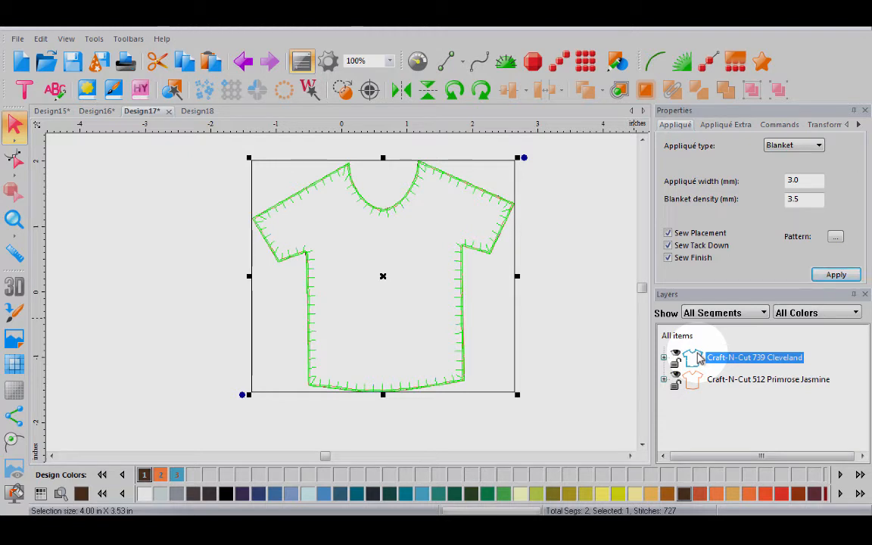
pyautogui.click(826, 126)
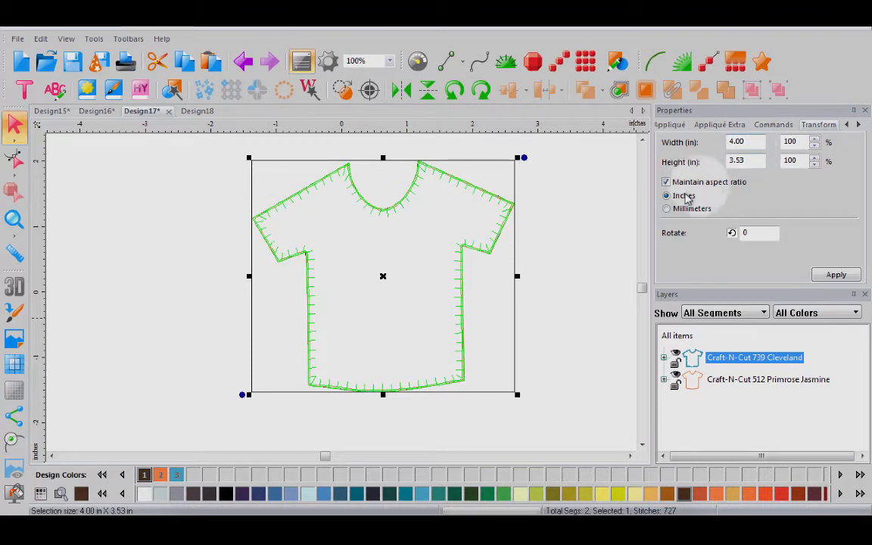
pyautogui.click(666, 210)
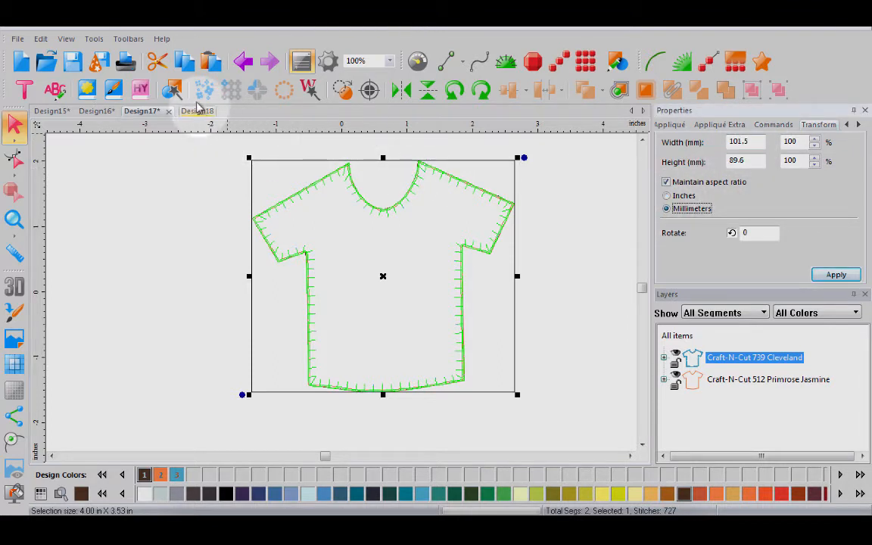
# Start Save2Cut for the T-shirt with Brother ScanNCut as the machine and Batik (w/Appli-Stick) as the material, and continue to the cutting instructions.
pyautogui.click(101, 64)
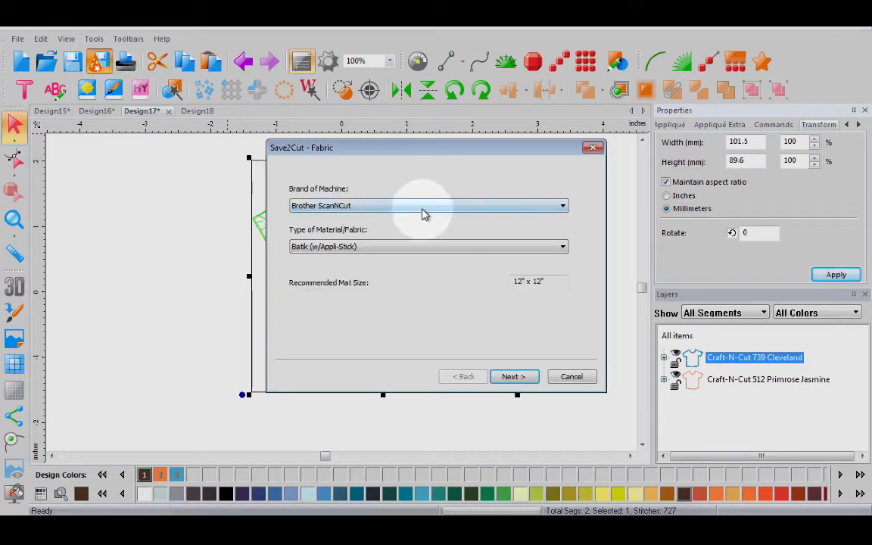
pyautogui.click(565, 208)
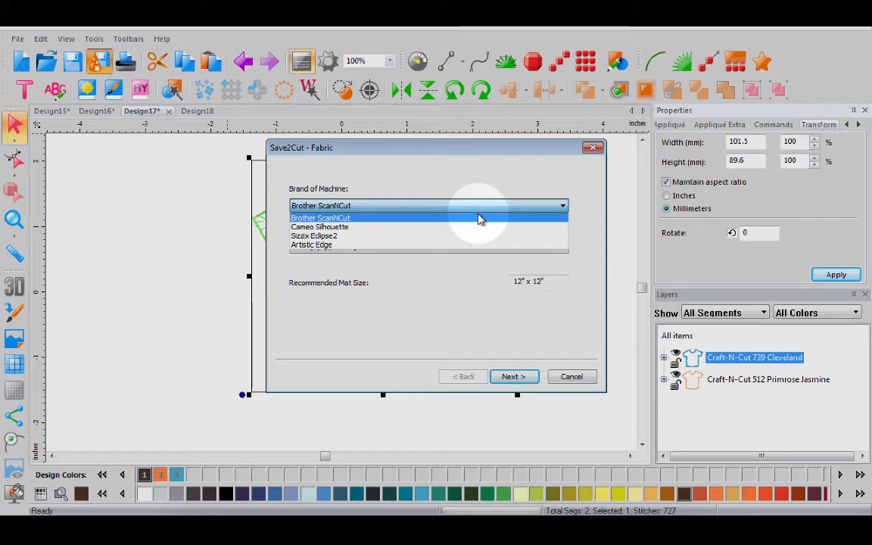
pyautogui.click(483, 181)
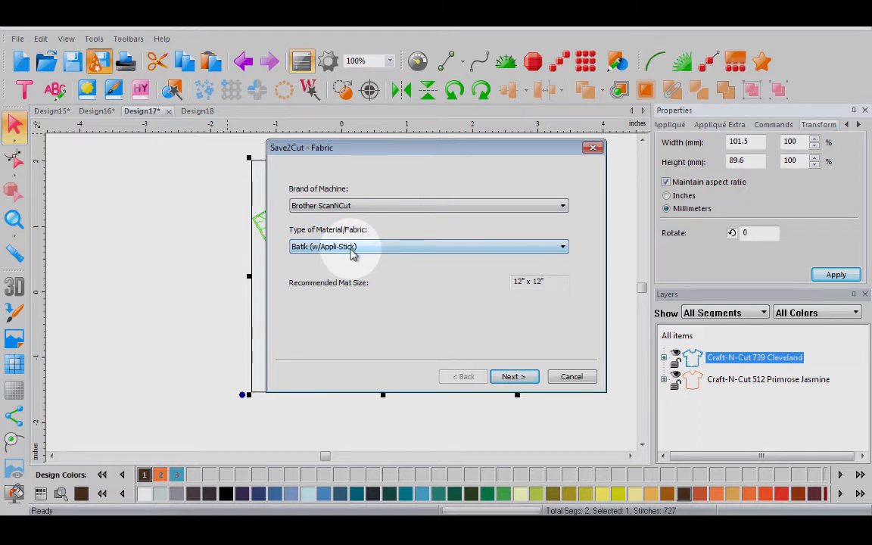
pyautogui.click(510, 377)
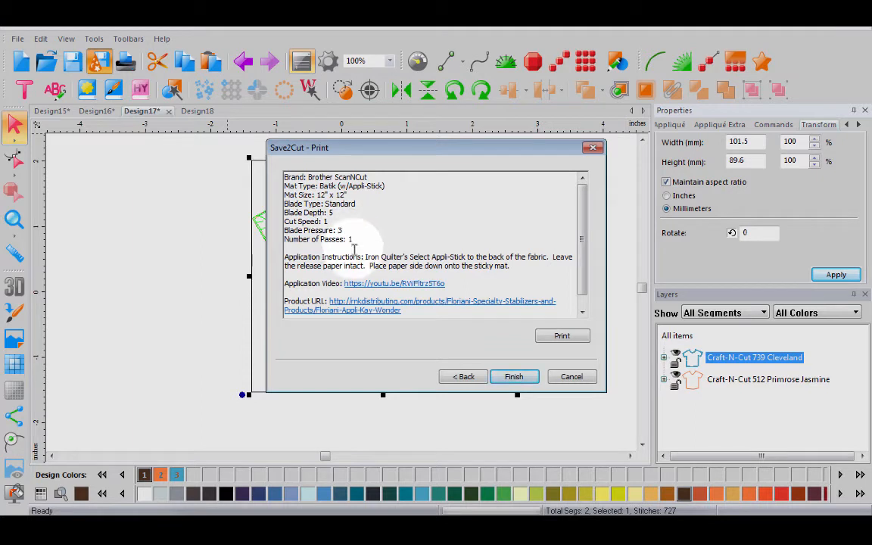
# Open the linked application video from the cutting instructions, mute it, and skim ahead through it.
pyautogui.click(436, 285)
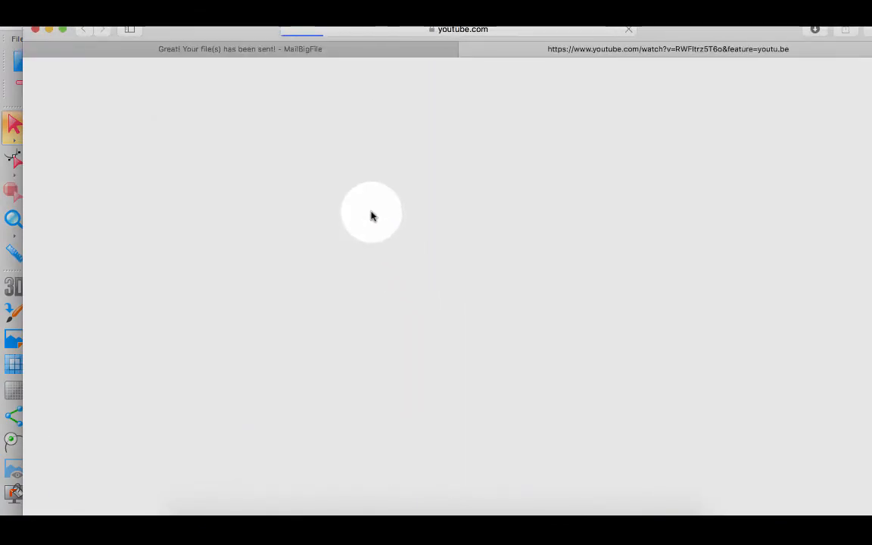
pyautogui.press('XF86AudioMute')
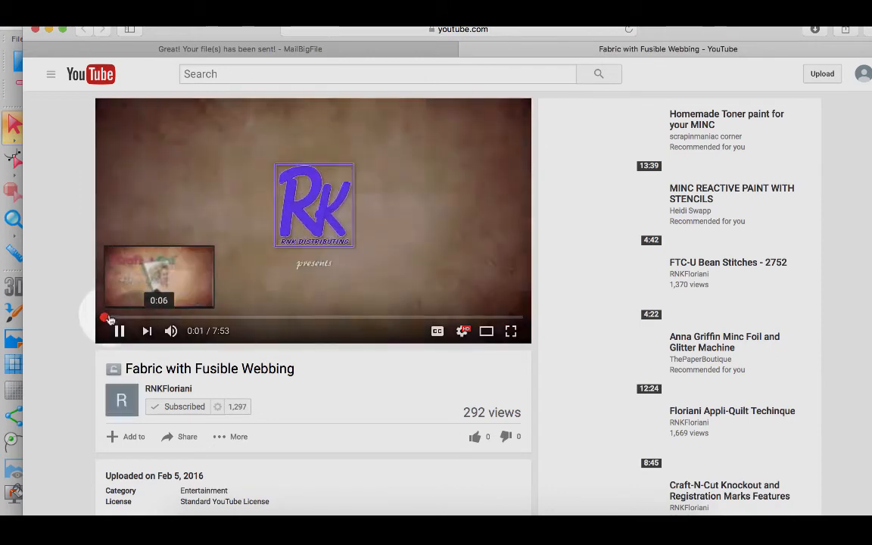
pyautogui.click(110, 317)
pyautogui.click(222, 317)
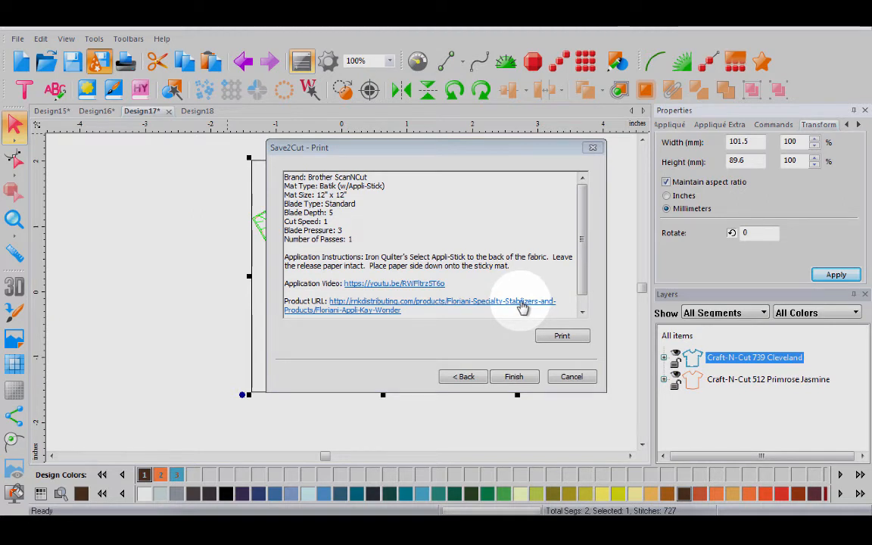
# Finish the Save2Cut setup and create a folder named Fundamentals5 inside CNC_Webinar_2016 on the Desktop.
pyautogui.click(525, 379)
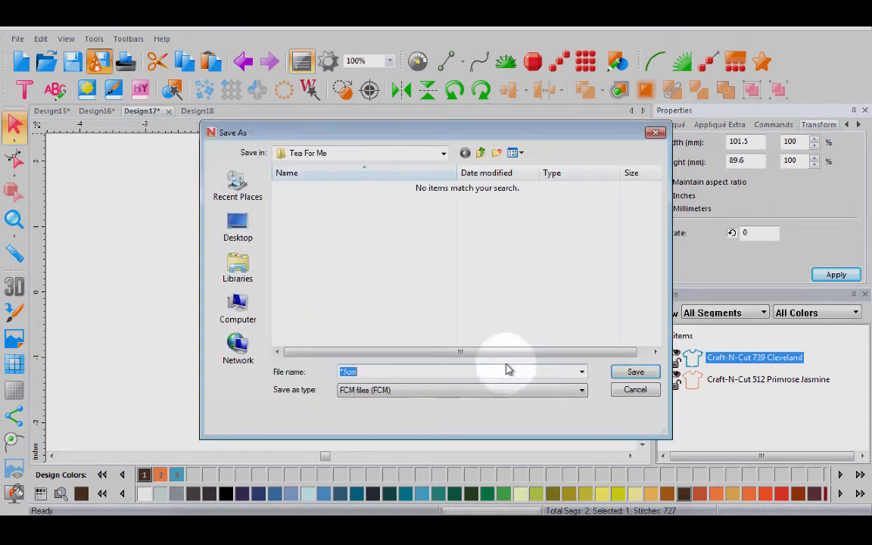
pyautogui.click(238, 236)
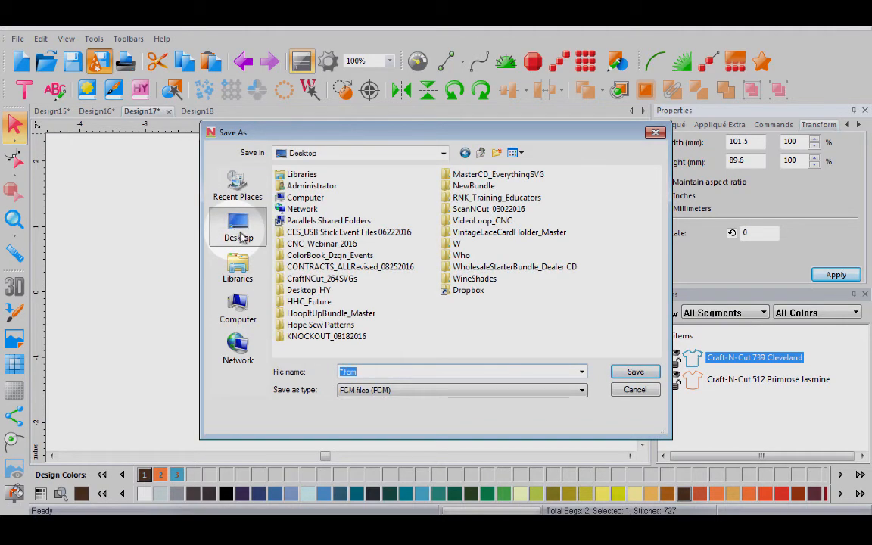
pyautogui.doubleClick(334, 244)
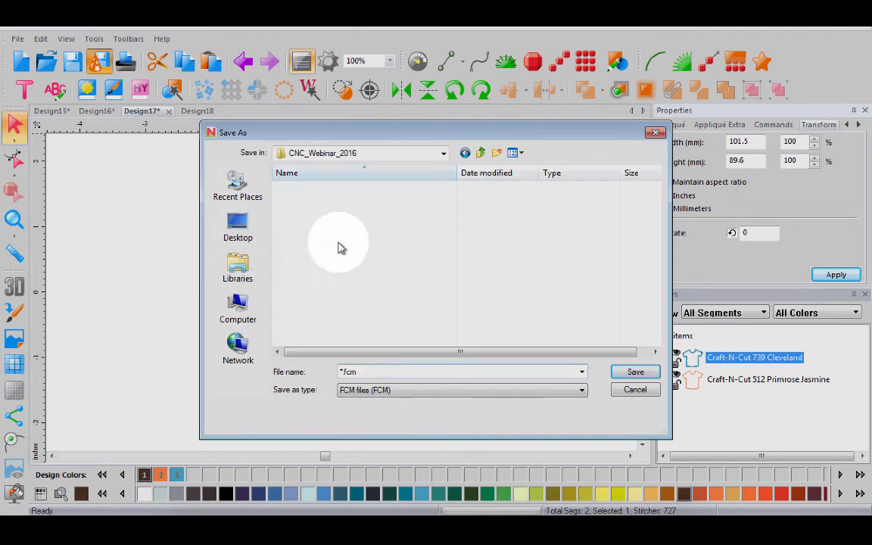
pyautogui.click(498, 153)
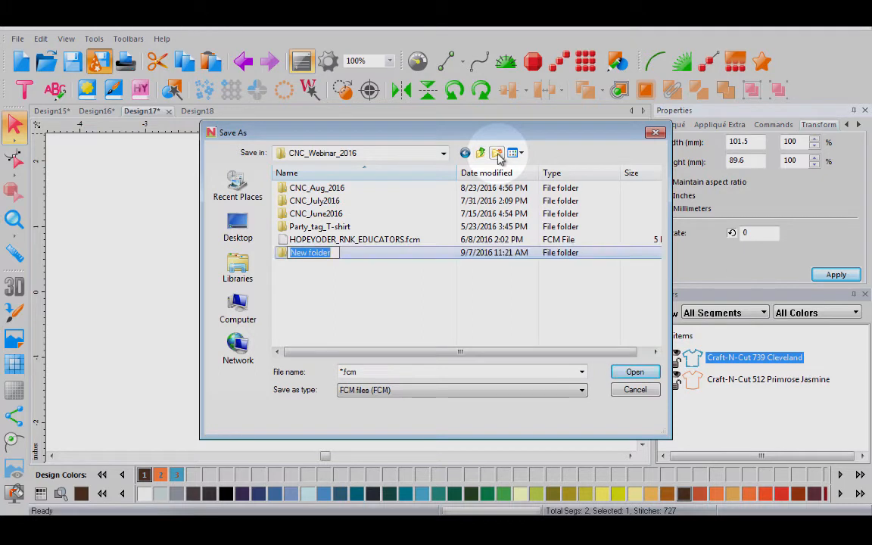
pyautogui.write('Fundamentals')
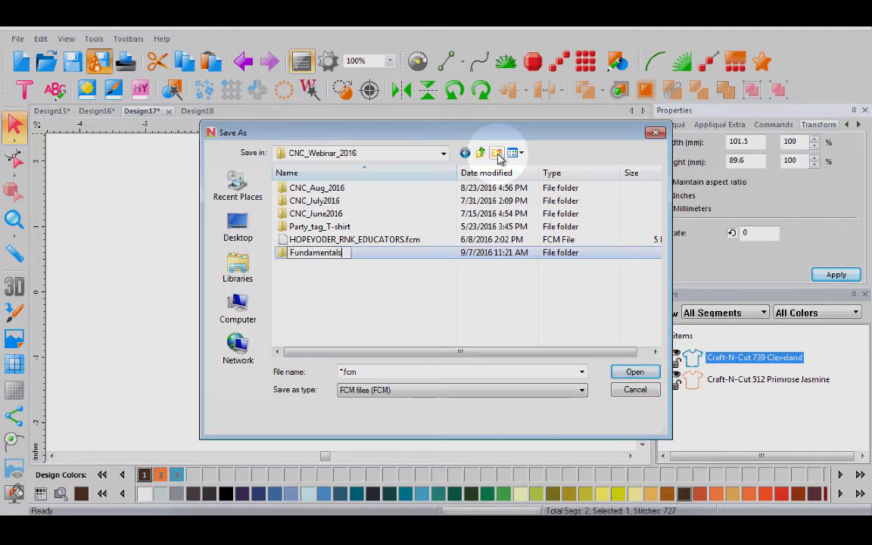
pyautogui.write('5')
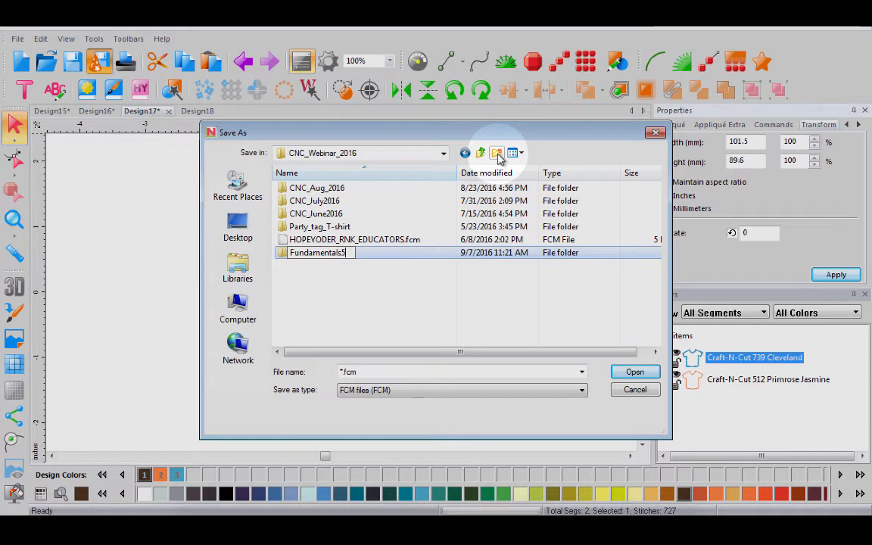
# Save the cut file in the Fundamentals5 folder as Tshirt_101.5wX89.6h in FCM format.
pyautogui.doubleClick(285, 254)
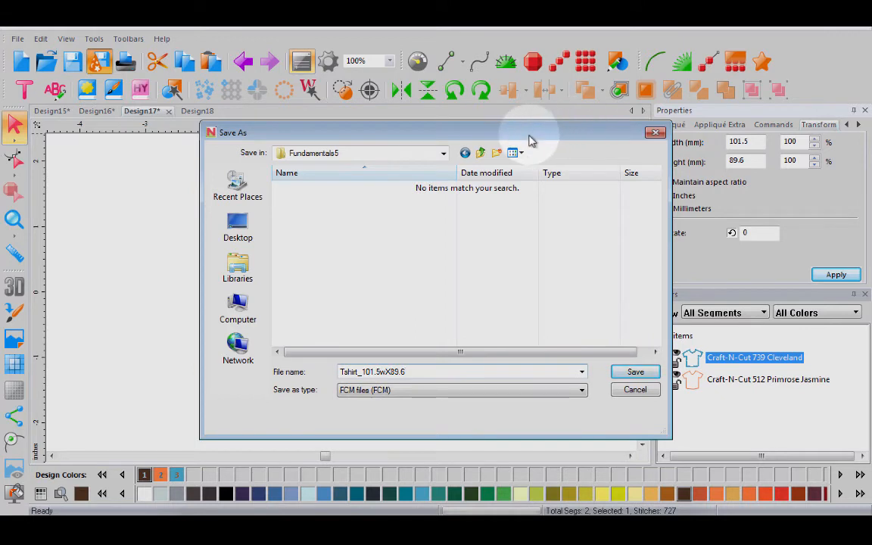
pyautogui.moveTo(539, 140); pyautogui.dragTo(467, 135)
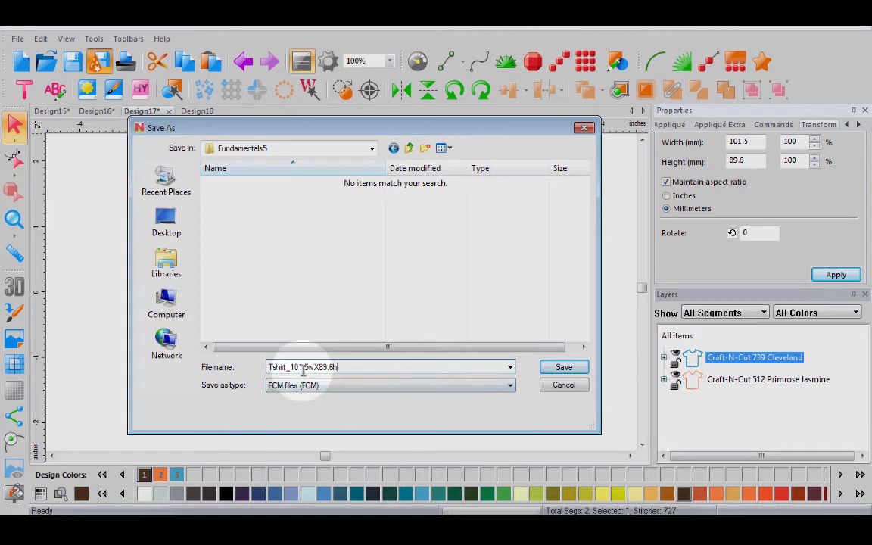
pyautogui.click(562, 368)
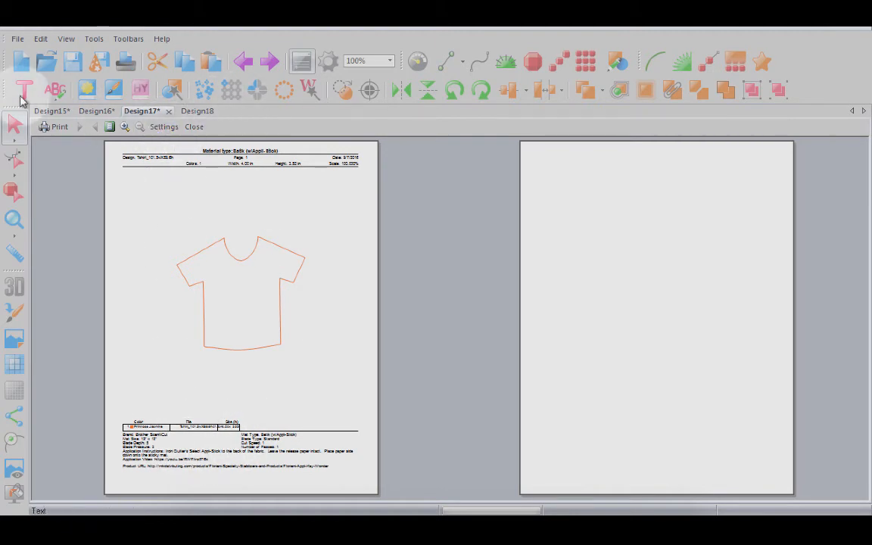
# Close the T-shirt's print preview and cancel the open print dialog for Laundry.png.
pyautogui.click(193, 127)
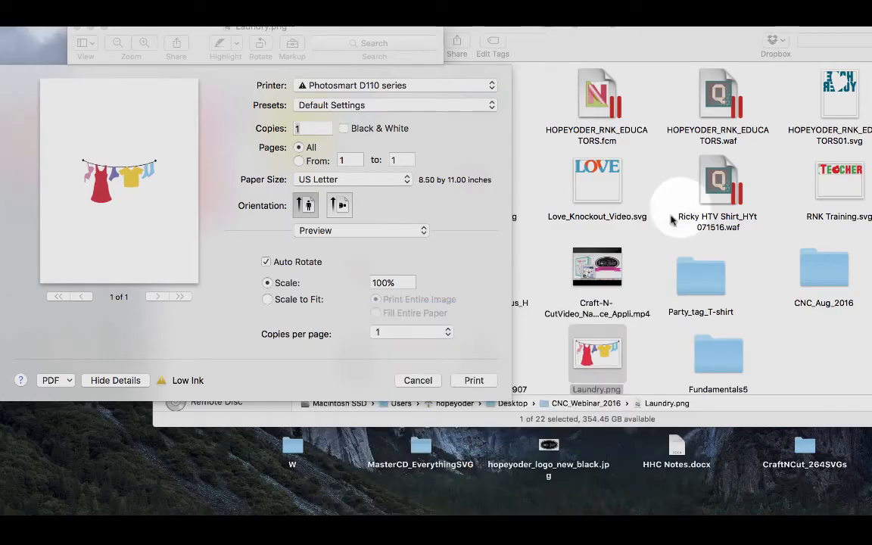
pyautogui.click(768, 337)
pyautogui.click(67, 339)
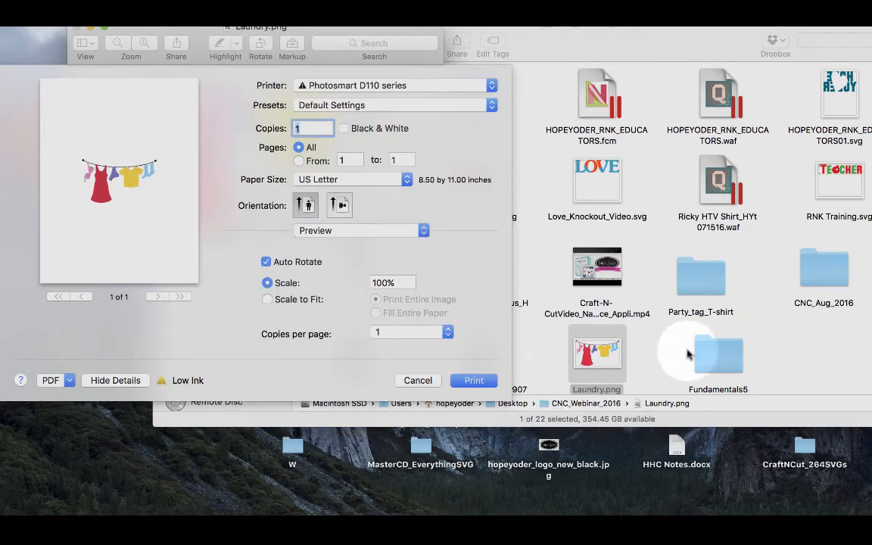
pyautogui.click(421, 380)
# Open the Fundamentals5 folder in Finder and move the Tshirt_101.5wX89.6h01.fcm icon below the other files.
pyautogui.doubleClick(729, 350)
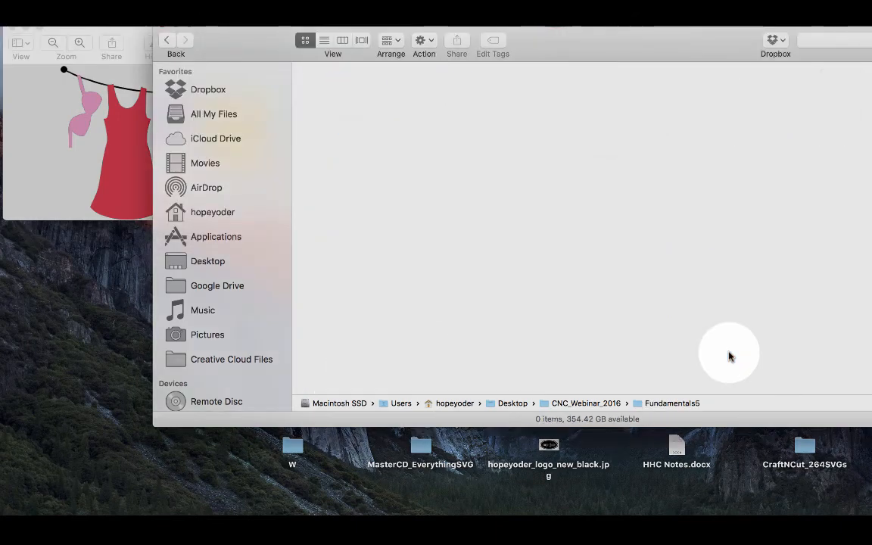
pyautogui.moveTo(682, 52); pyautogui.dragTo(515, 72)
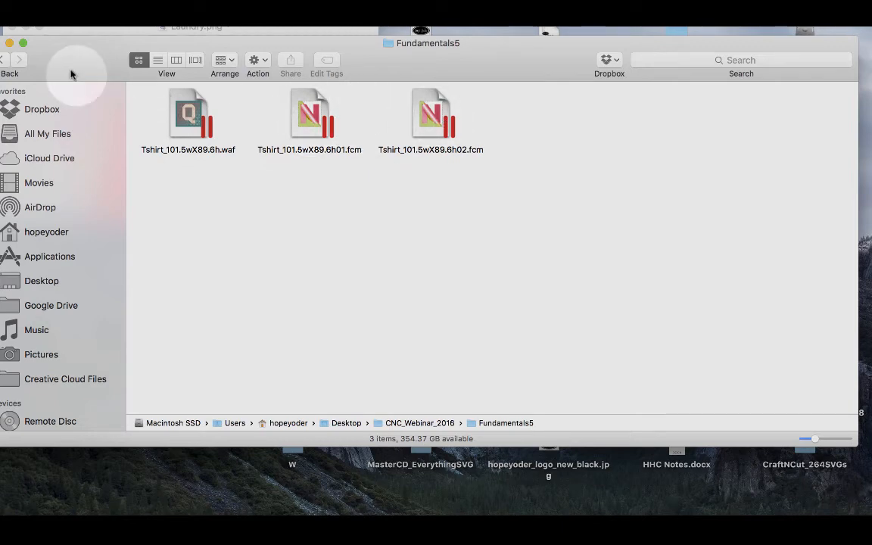
pyautogui.click(301, 125)
pyautogui.moveTo(301, 125); pyautogui.dragTo(290, 206)
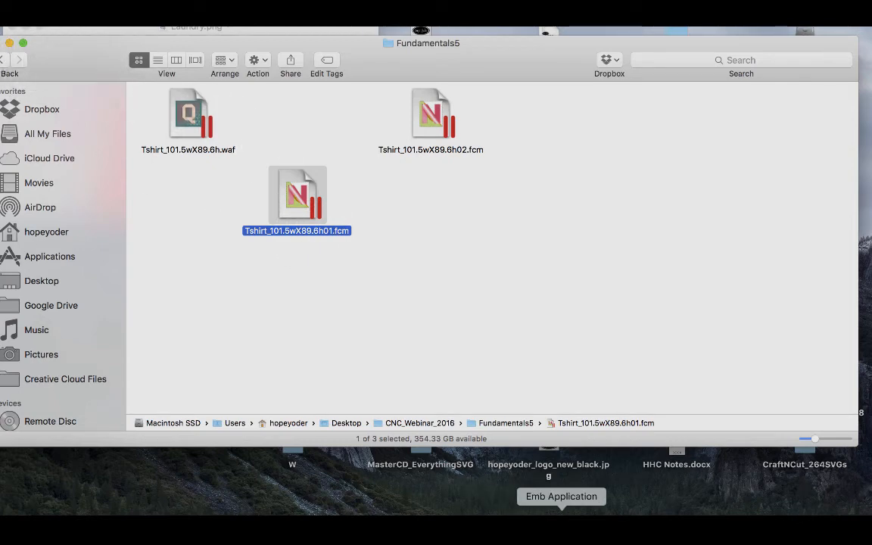
# Switch to Craft-N-Cut, create a new design, and open Tshirt_101.5wX89.6h.waf from the Fundamentals5 folder.
pyautogui.rightClick(563, 510)
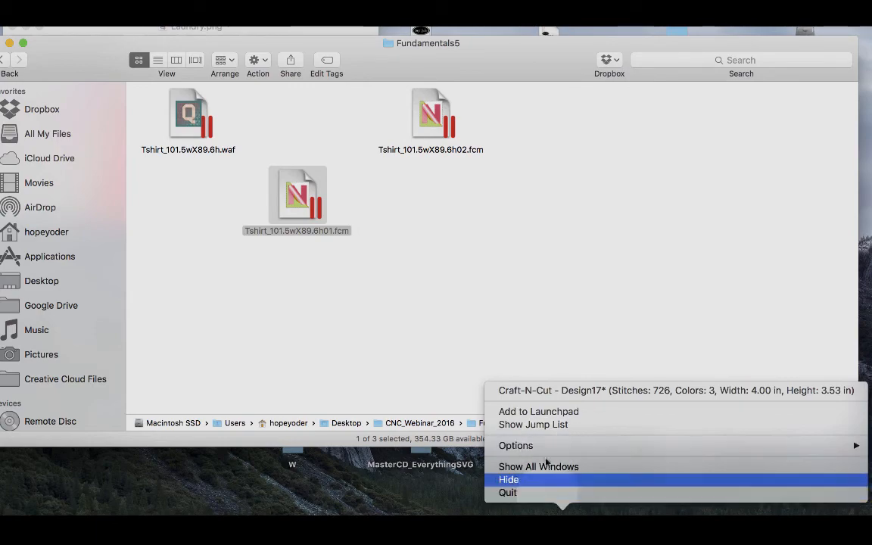
pyautogui.click(551, 391)
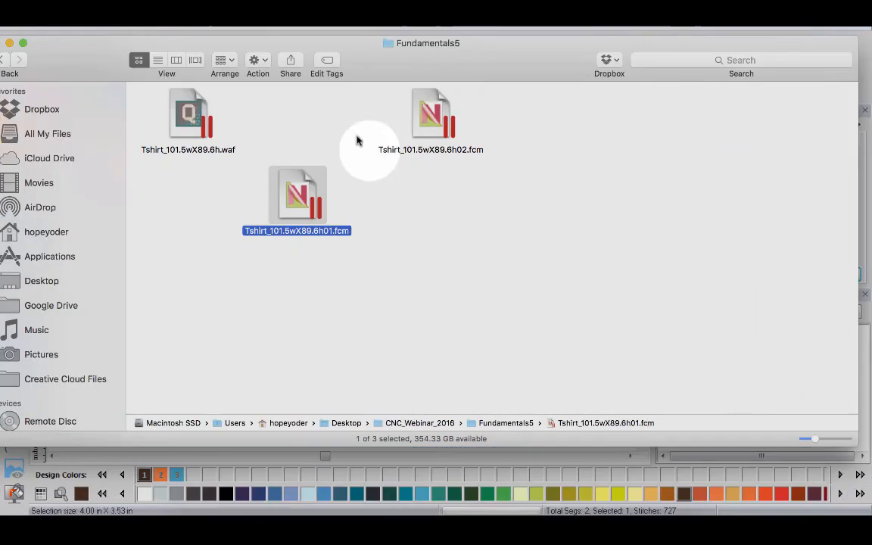
pyautogui.moveTo(61, 60); pyautogui.dragTo(276, 221)
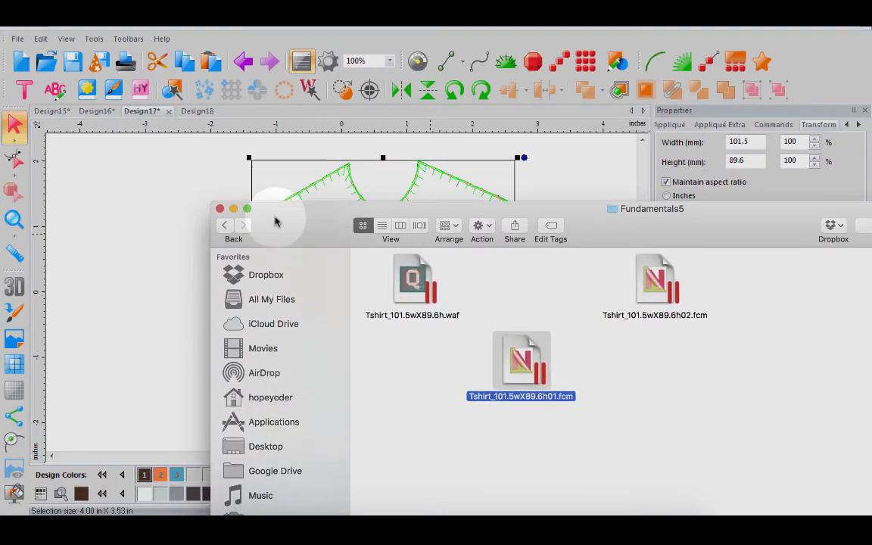
pyautogui.press('super+w')
pyautogui.click(21, 62)
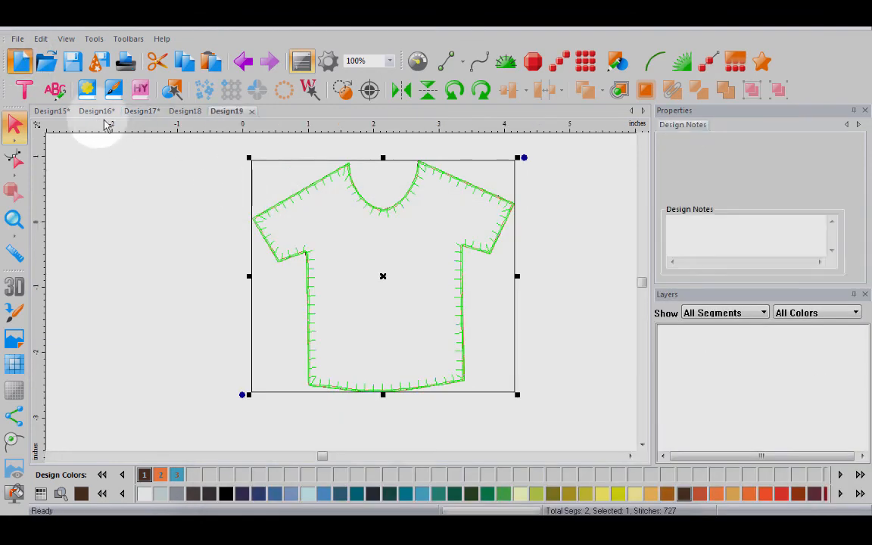
pyautogui.click(785, 530)
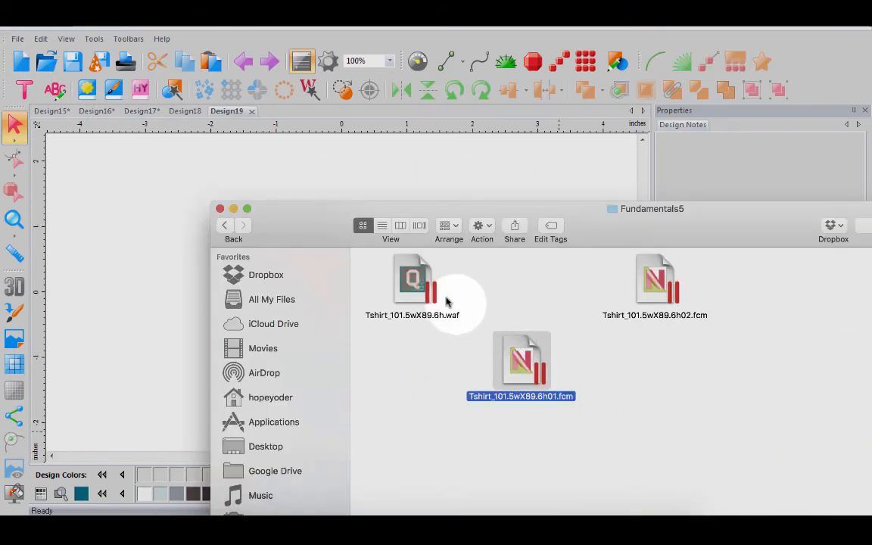
pyautogui.moveTo(413, 281); pyautogui.dragTo(168, 216)
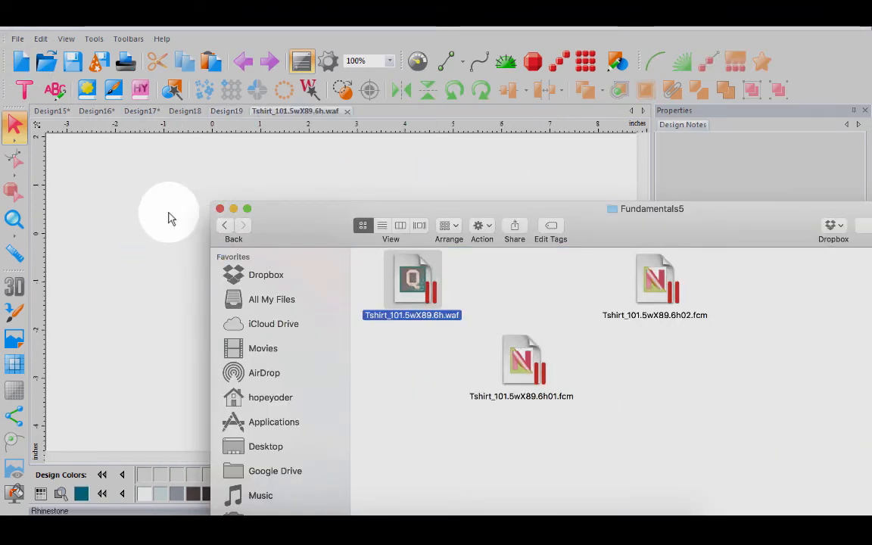
pyautogui.moveTo(290, 235); pyautogui.dragTo(504, 492)
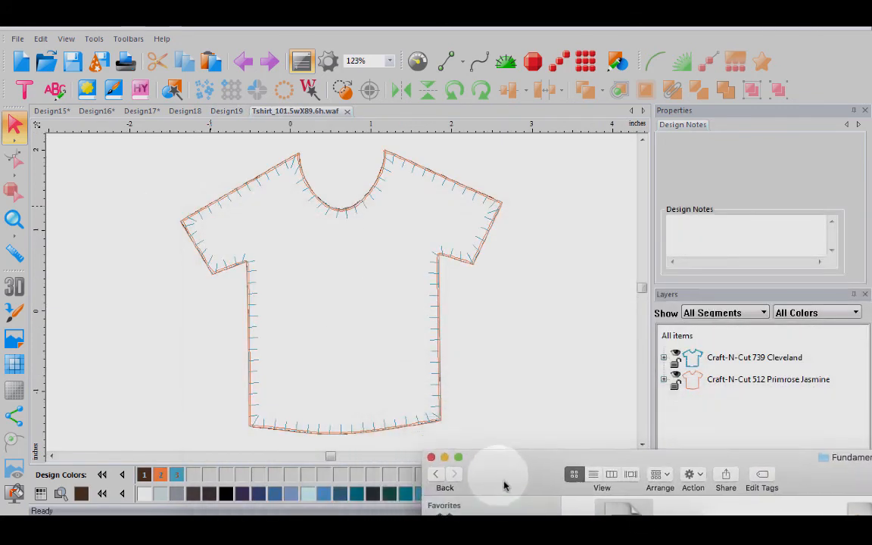
# Try the Satin appliqué type on the T-shirt's appliqué layer, and undo the change.
pyautogui.click(723, 358)
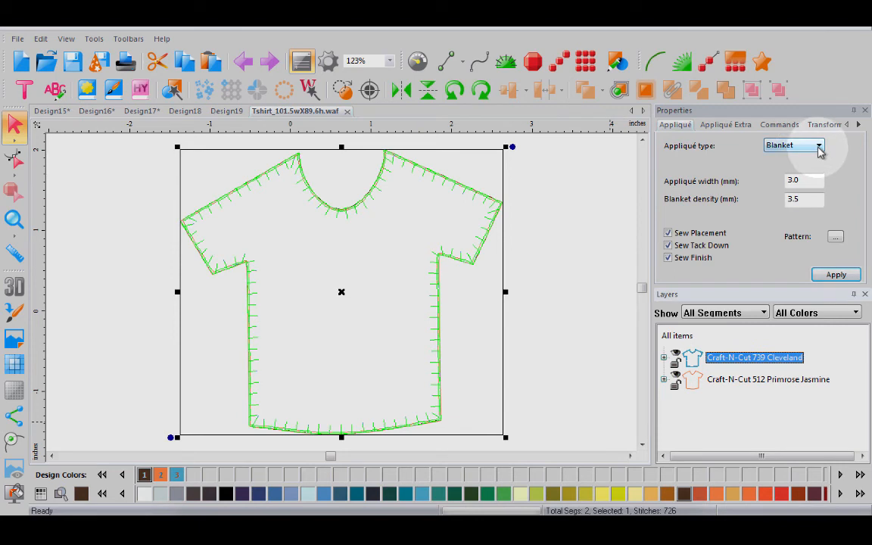
pyautogui.click(819, 148)
pyautogui.click(796, 176)
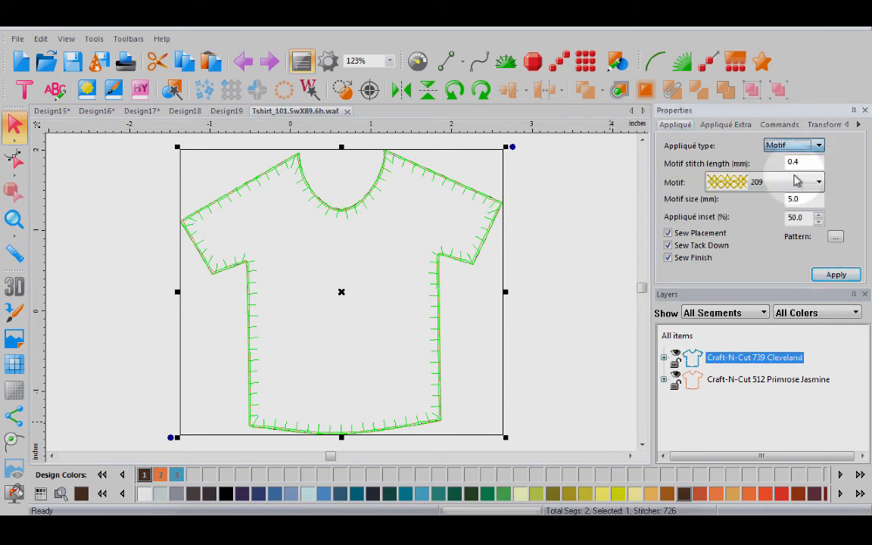
pyautogui.click(819, 147)
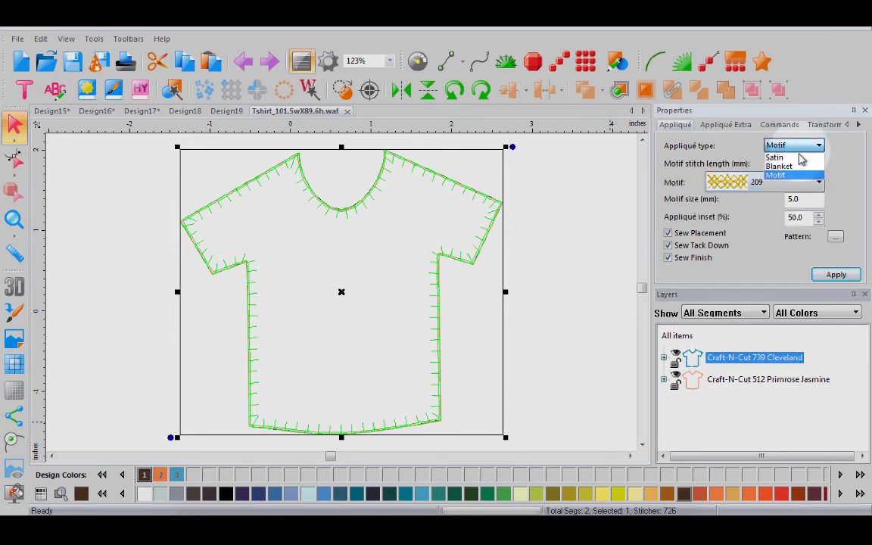
pyautogui.click(791, 155)
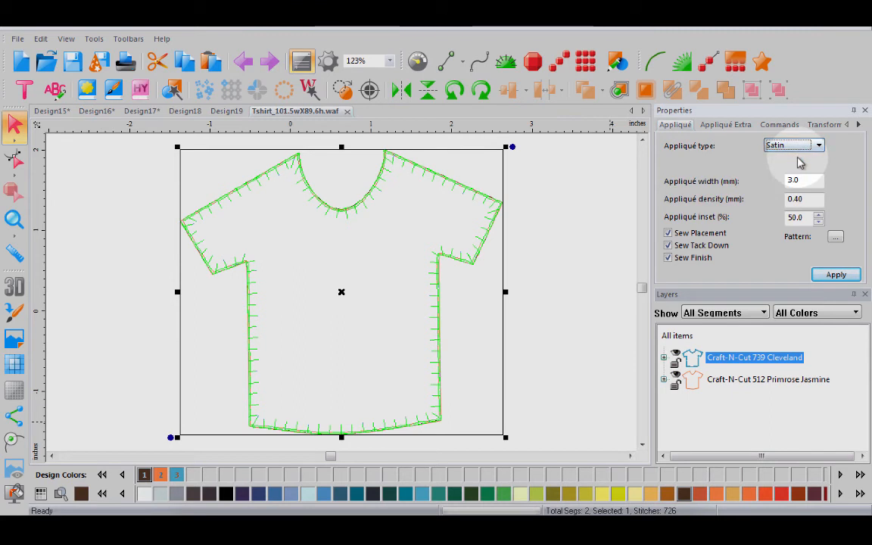
pyautogui.rightClick(833, 275)
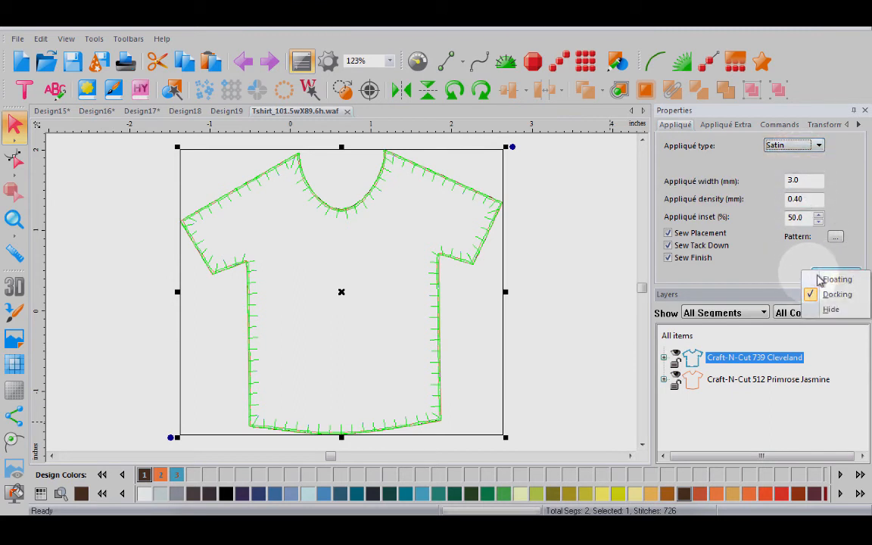
pyautogui.click(829, 273)
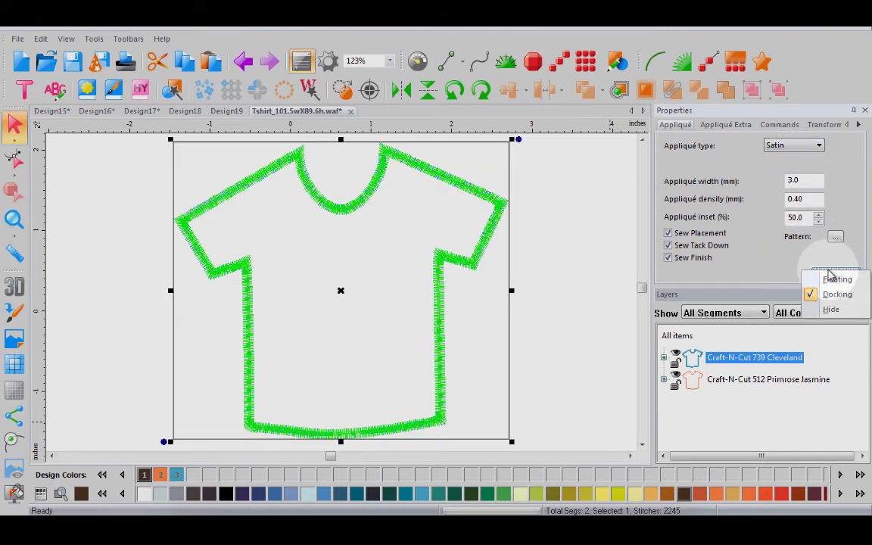
pyautogui.click(574, 271)
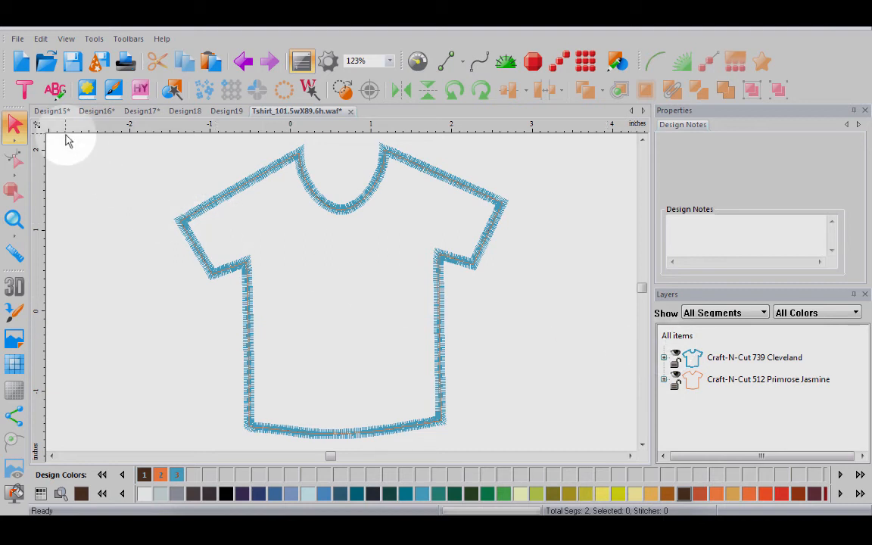
pyautogui.click(242, 61)
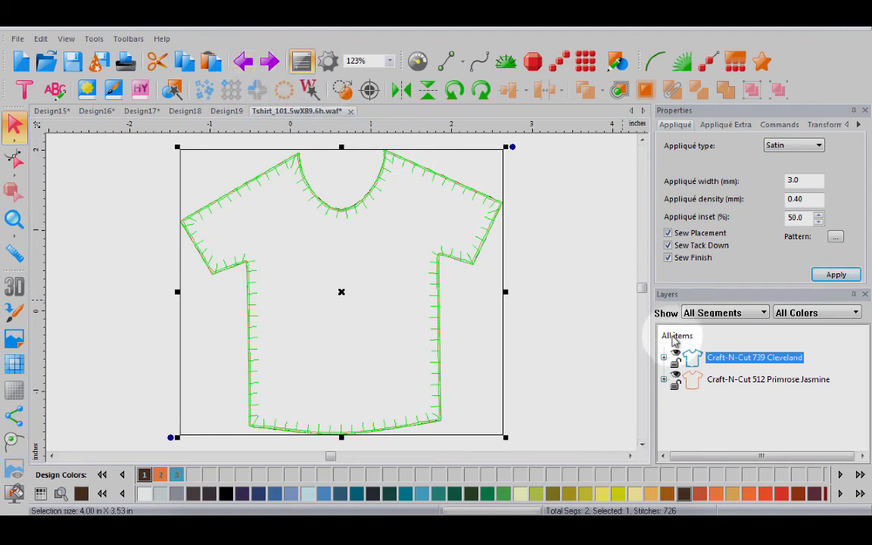
# Save the design in the Fundamentals5 folder as Tshirt_101.5wX89.6h in Baby Lock/Brother/Bernina (PES) format.
pyautogui.click(17, 39)
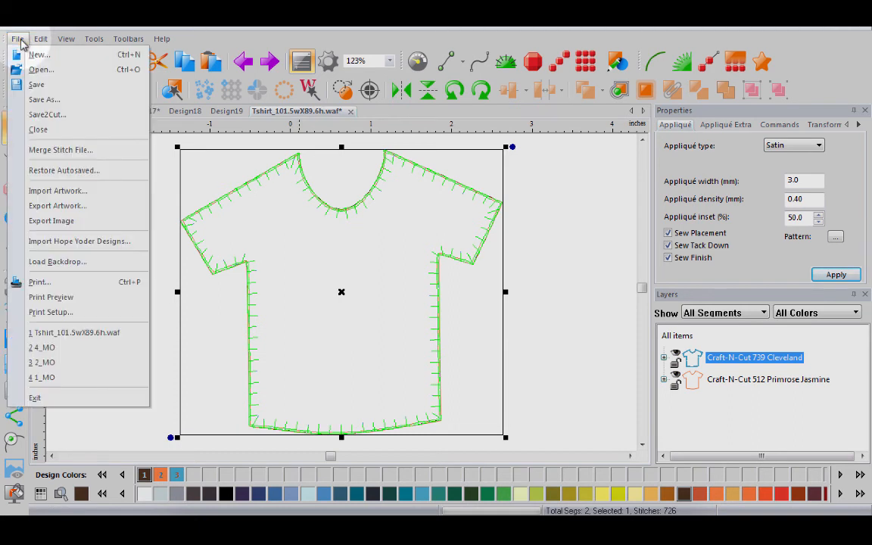
pyautogui.click(37, 99)
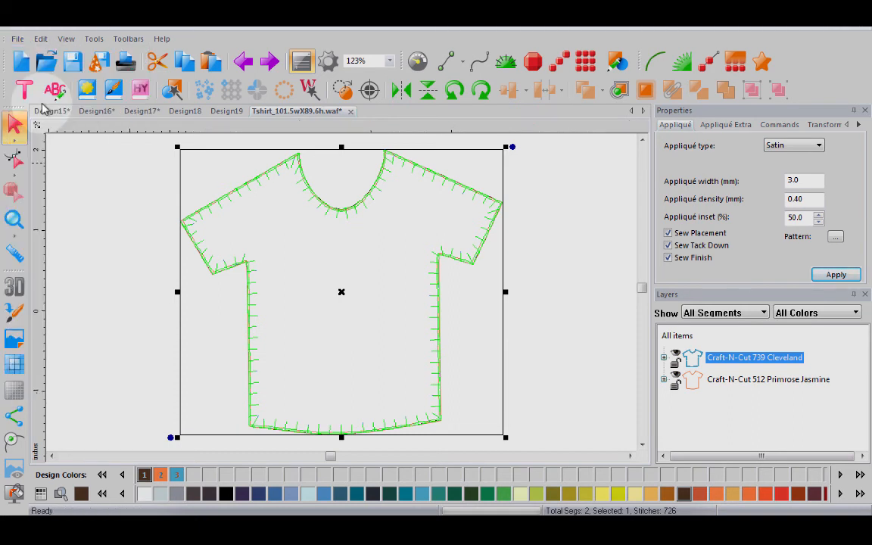
pyautogui.click(329, 250)
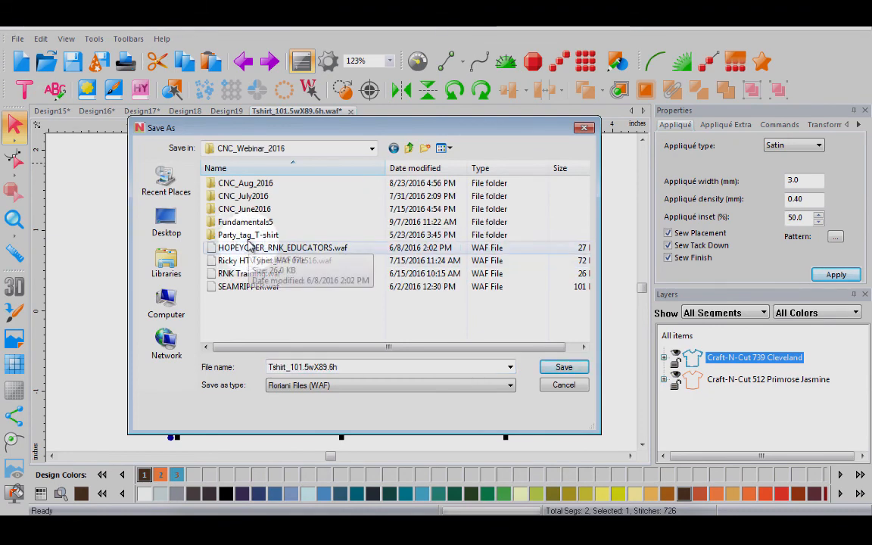
pyautogui.doubleClick(246, 223)
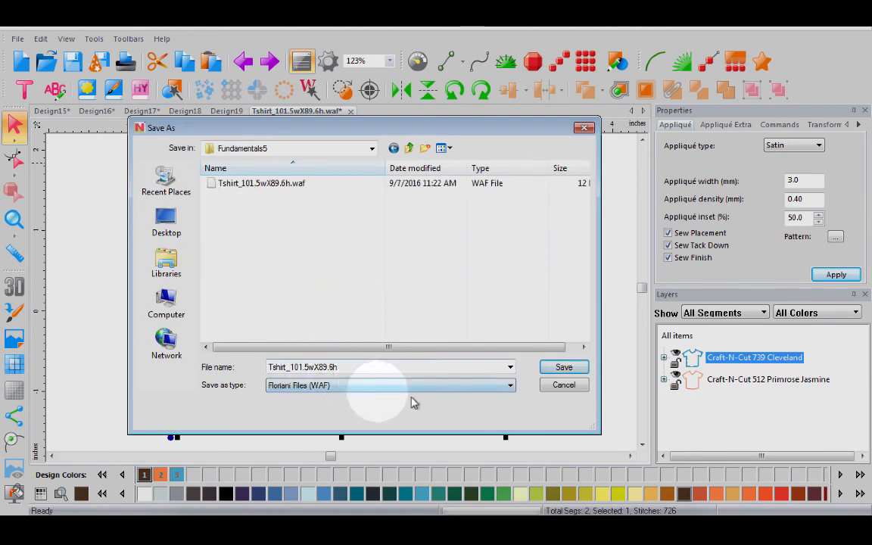
pyautogui.click(512, 388)
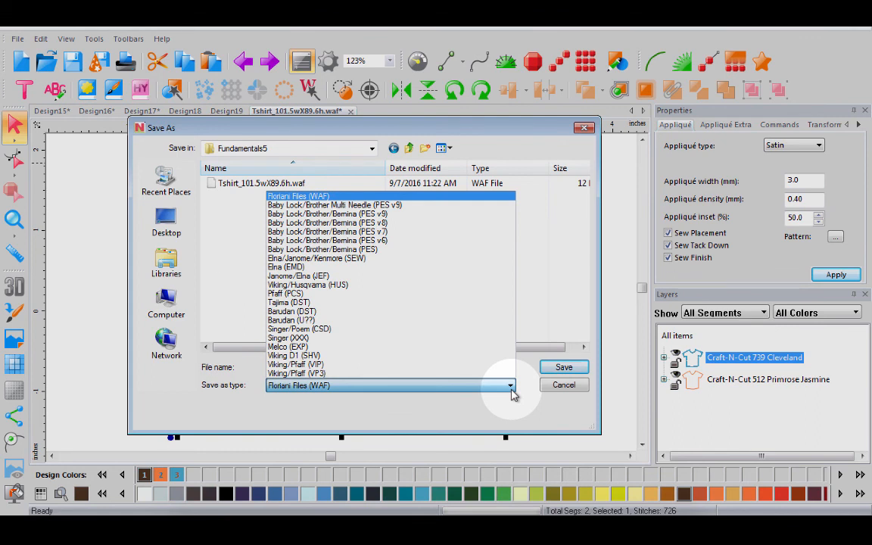
pyautogui.click(376, 250)
pyautogui.click(562, 368)
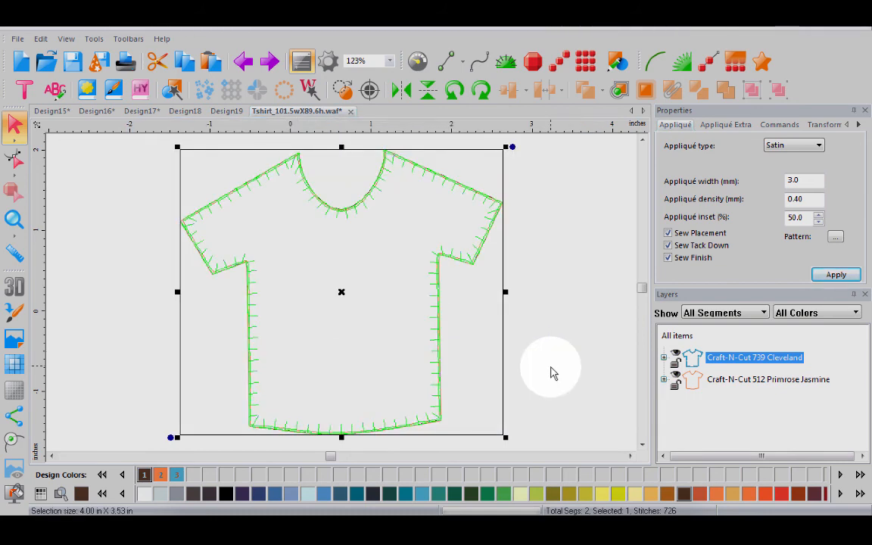
# Create a new design and open the saved PES stitch file Tshirt_101.5wX89.6h from the Fundamentals5 folder.
pyautogui.click(21, 61)
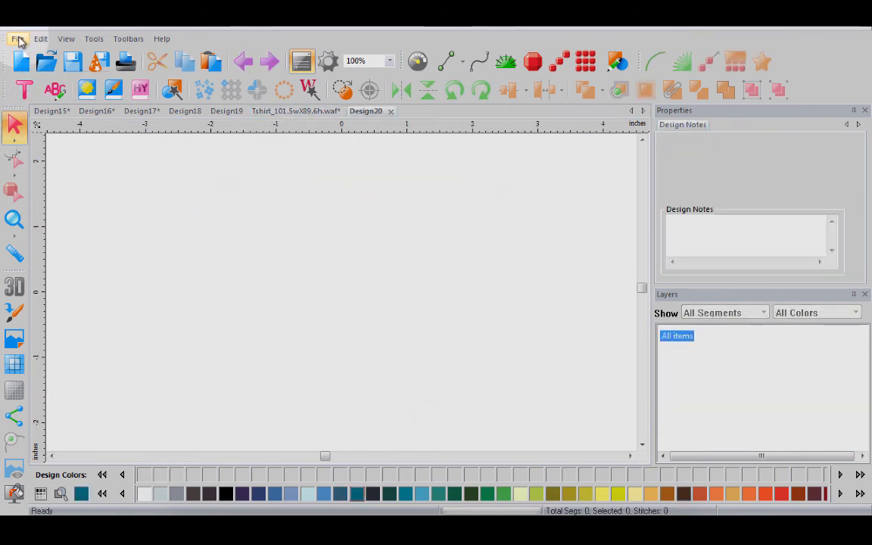
pyautogui.click(18, 39)
pyautogui.click(46, 70)
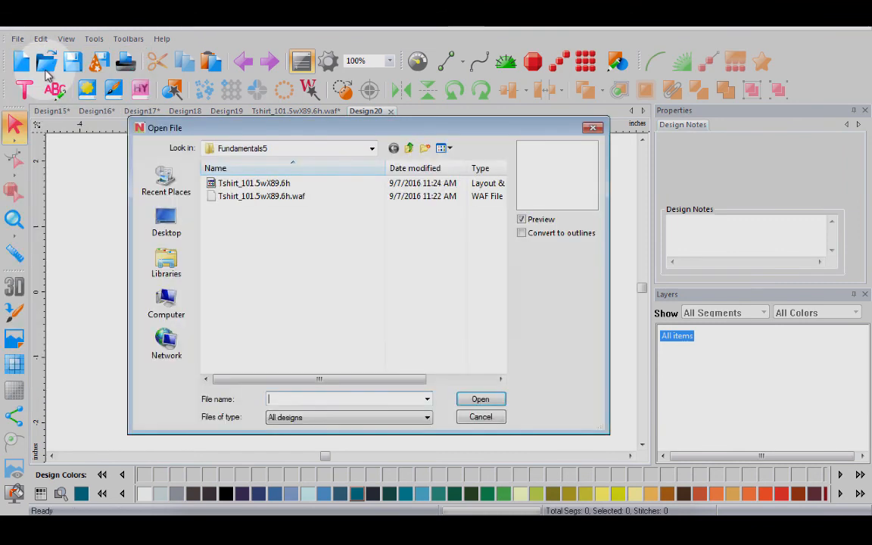
pyautogui.click(236, 183)
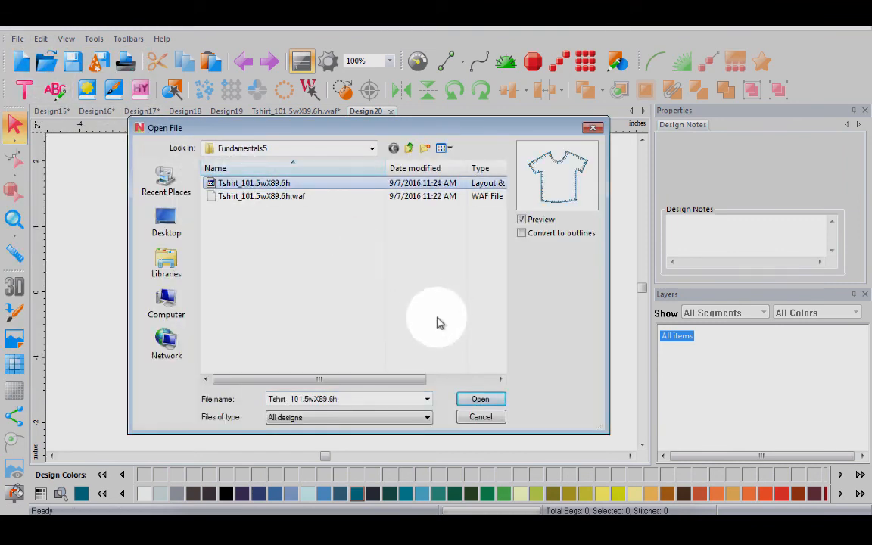
pyautogui.click(494, 400)
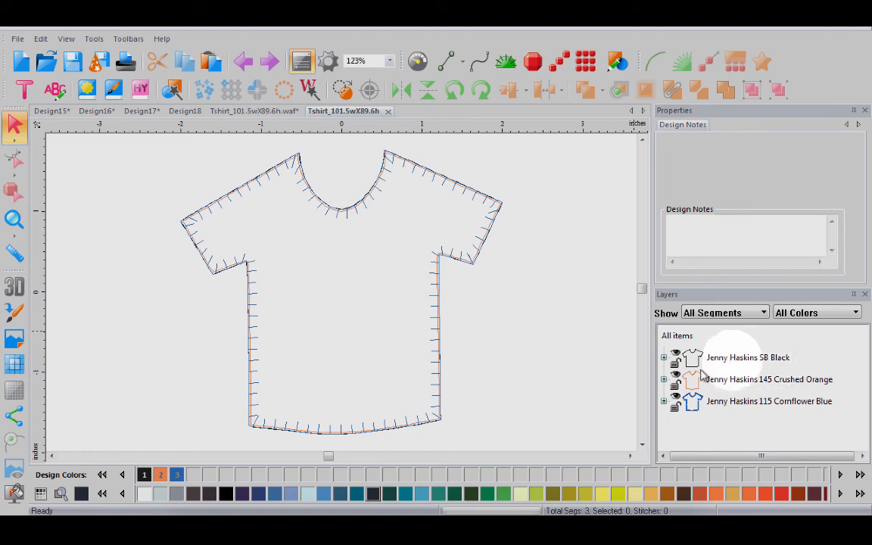
# Examine the stitch file's black, Crushed Orange and Cornflower Blue layers by selecting them in turn.
pyautogui.doubleClick(731, 361)
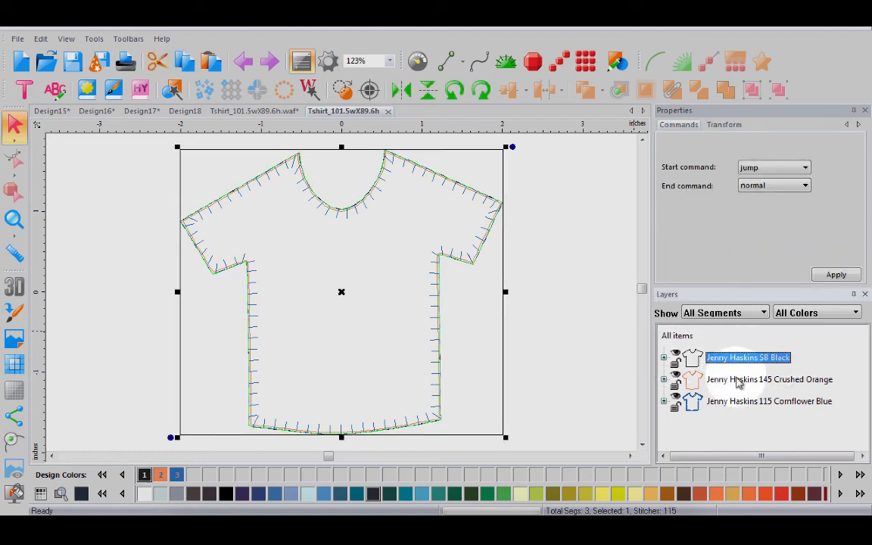
pyautogui.click(737, 382)
pyautogui.click(735, 409)
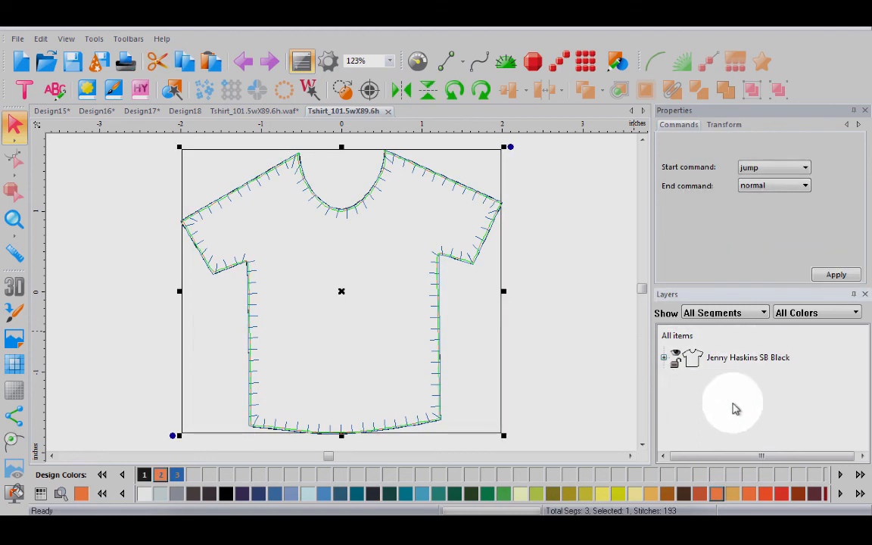